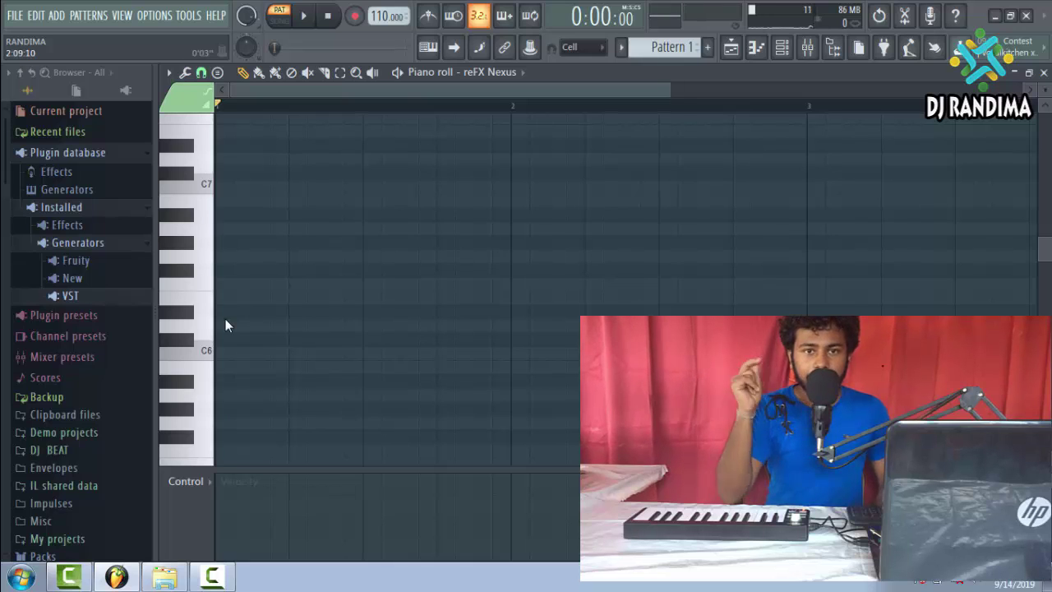
{"action": "left_click_drag", "start_coordinate": [669, 91], "coordinate": [863, 90]}
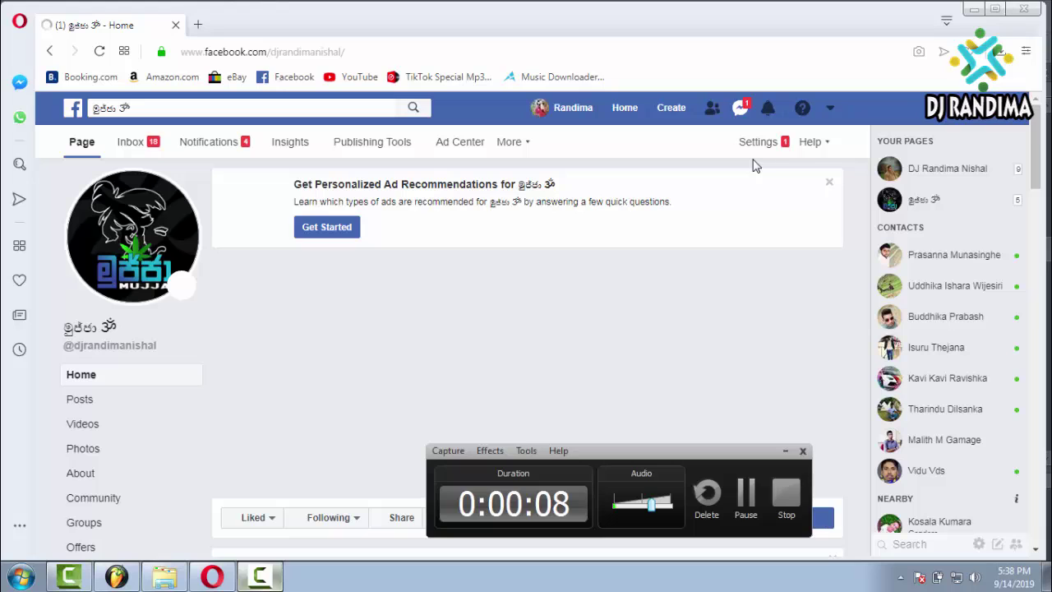
{"action": "left_click", "coordinate": [753, 160]}
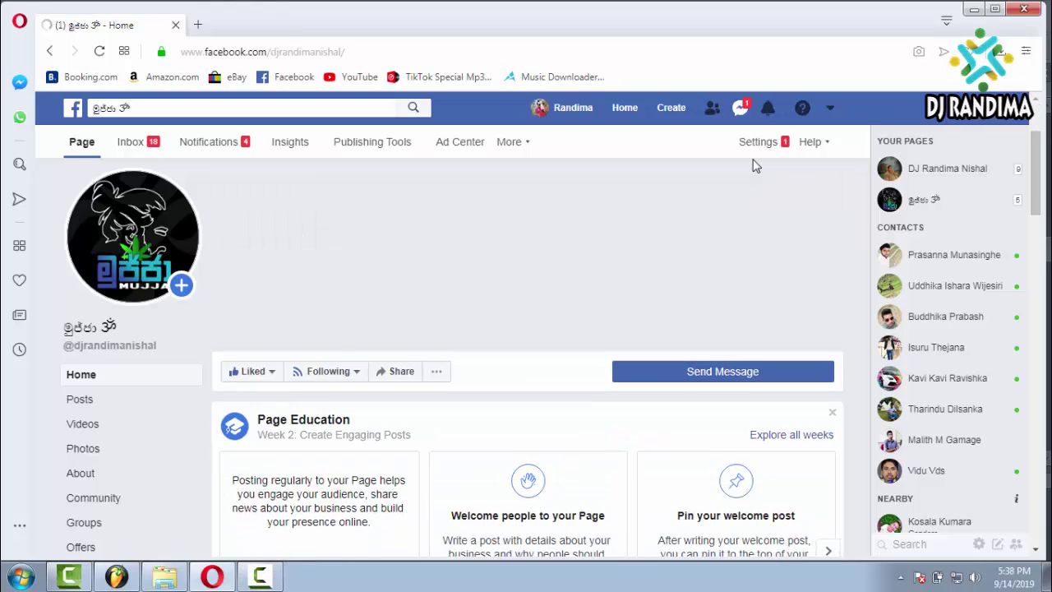
{"action": "scroll", "coordinate": [755, 164], "scroll_direction": "down", "scroll_amount": 2}
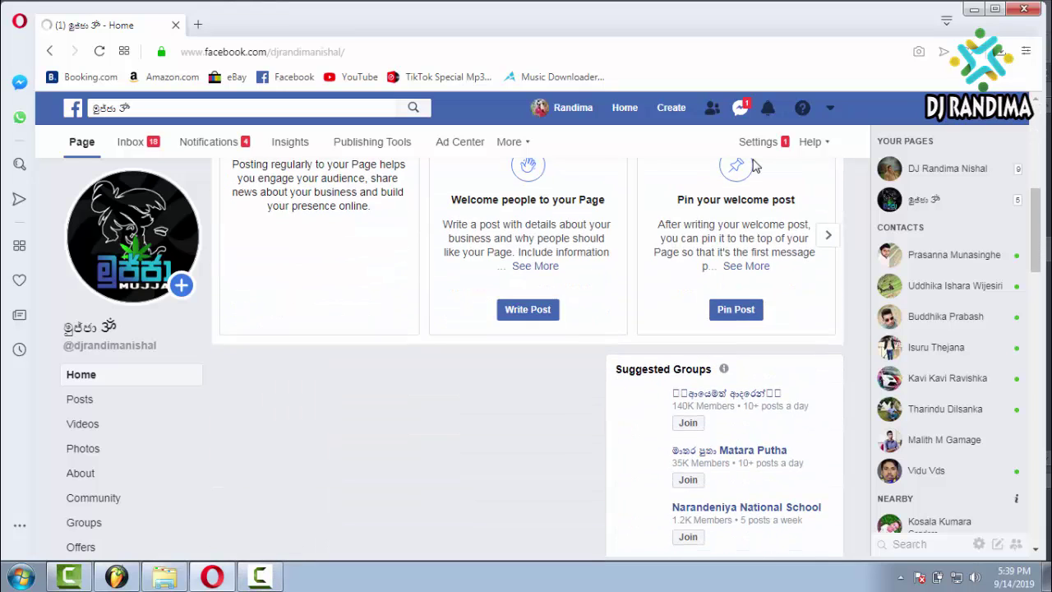
{"action": "scroll", "coordinate": [753, 164], "scroll_direction": "down", "scroll_amount": 5}
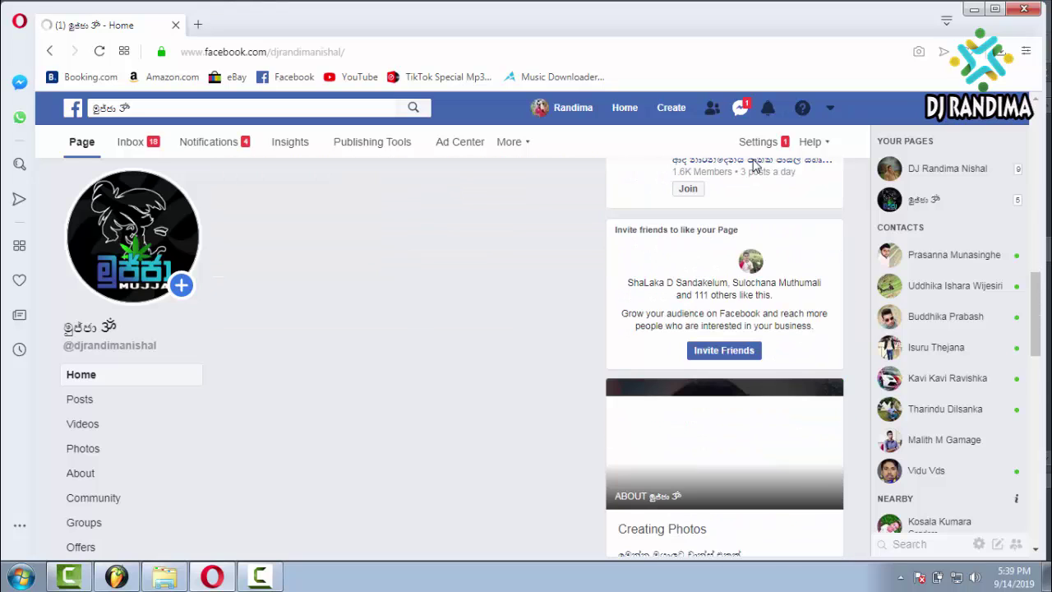
{"action": "scroll", "coordinate": [754, 164], "scroll_direction": "up", "scroll_amount": 8}
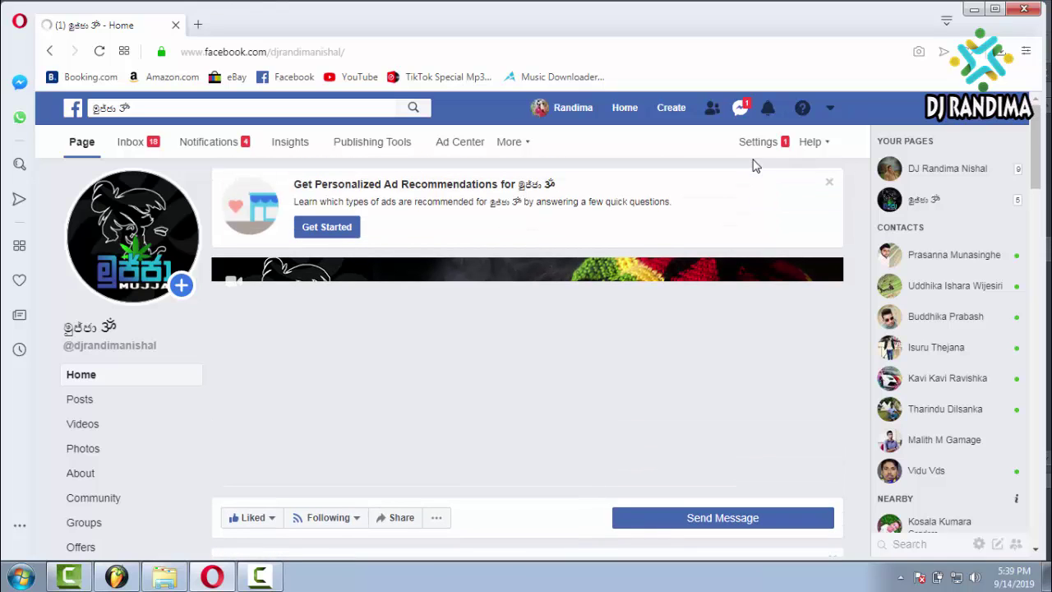
{"action": "scroll", "coordinate": [752, 164], "scroll_direction": "down", "scroll_amount": 8}
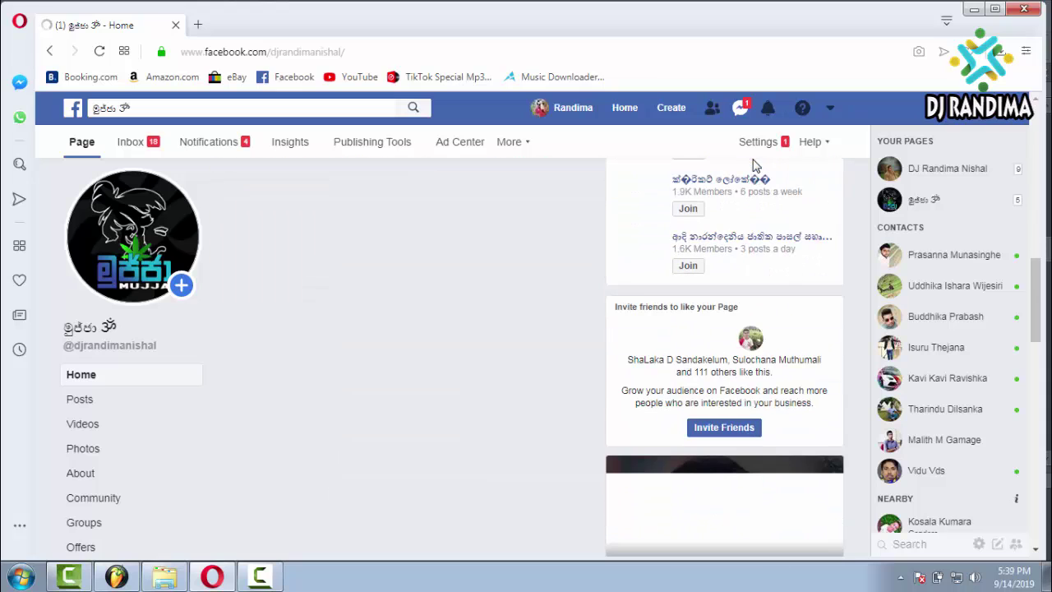
{"action": "key", "text": "alt+Tab"}
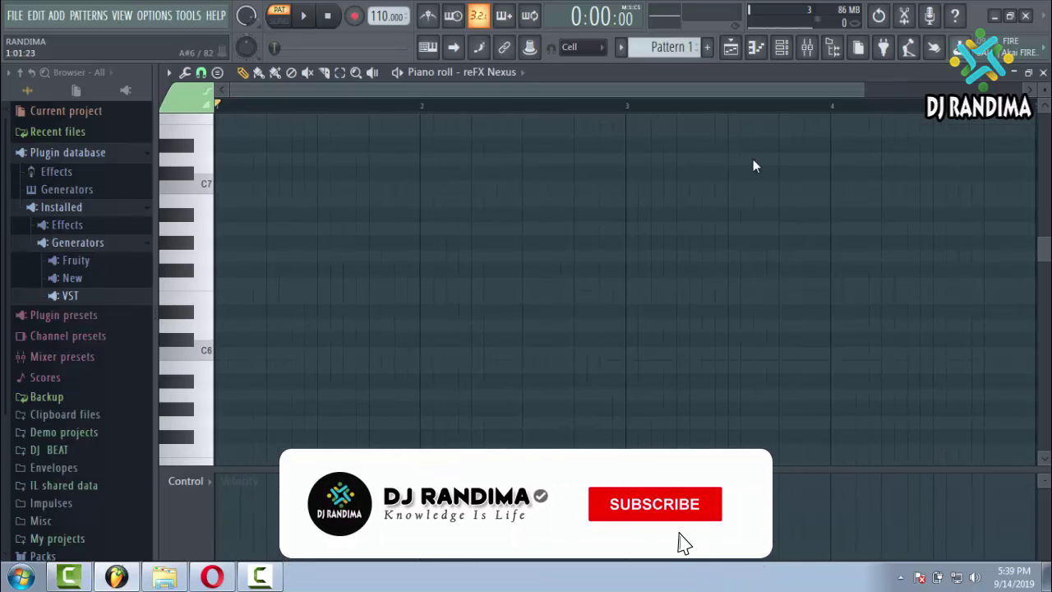
{"action": "scroll", "coordinate": [754, 166], "scroll_direction": "down", "scroll_amount": 1}
{"action": "scroll", "coordinate": [755, 166], "scroll_direction": "down", "scroll_amount": 4}
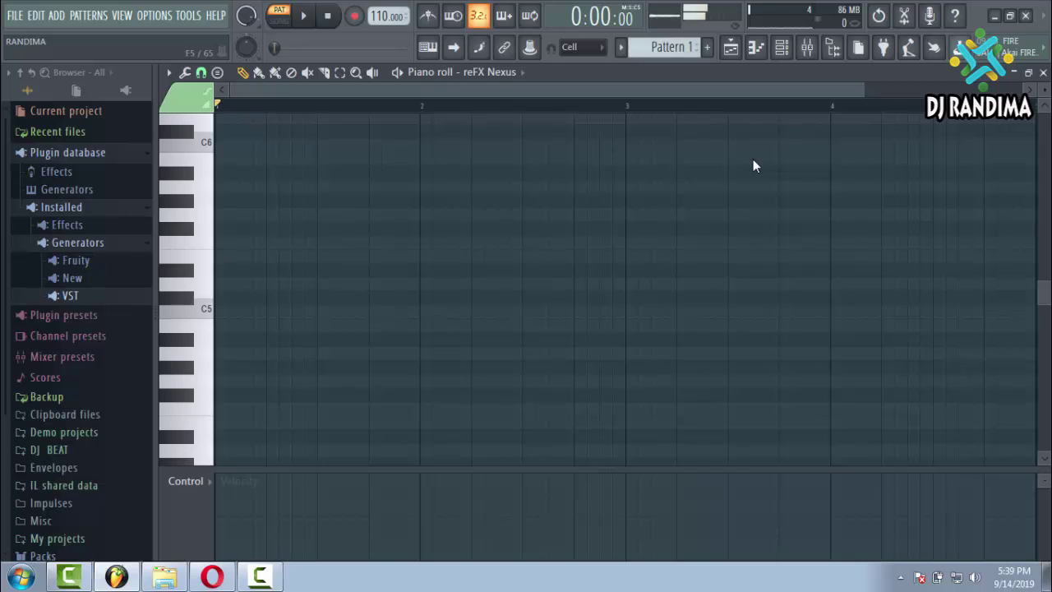
{"action": "key", "text": "t"}
{"action": "scroll", "coordinate": [754, 166], "scroll_direction": "up", "scroll_amount": 3}
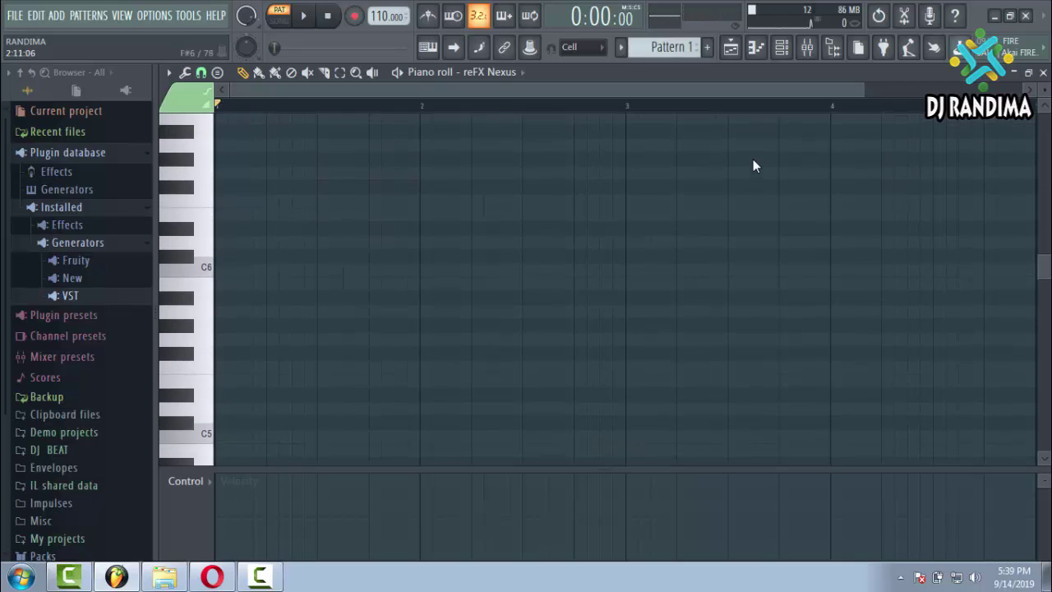
{"action": "left_click", "coordinate": [212, 577]}
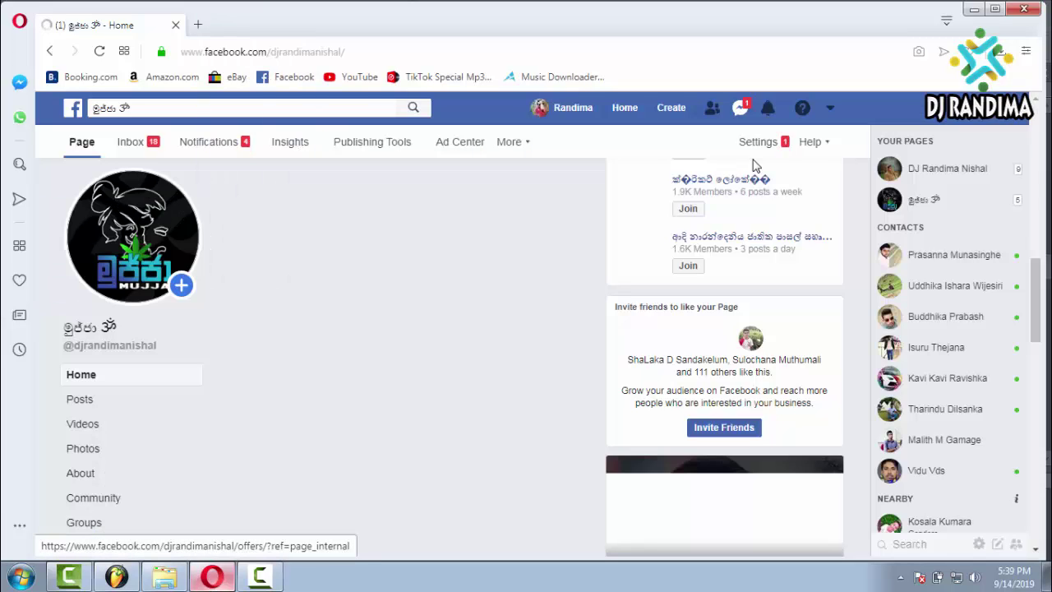
{"action": "left_click", "coordinate": [212, 577]}
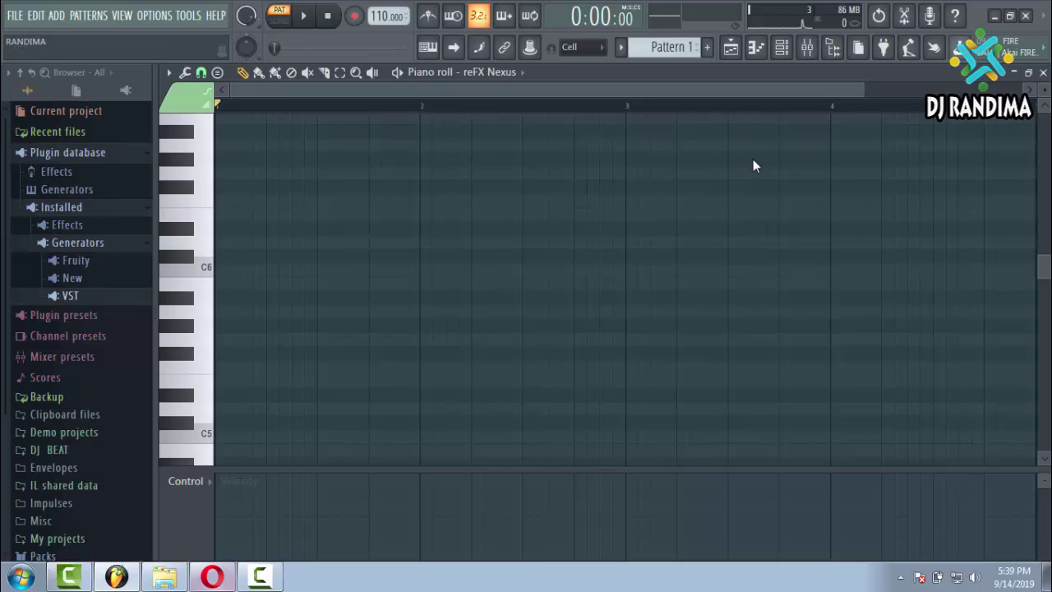
Switch to the Opera browser and open a new tab.
{"action": "key", "text": "alt+Tab"}
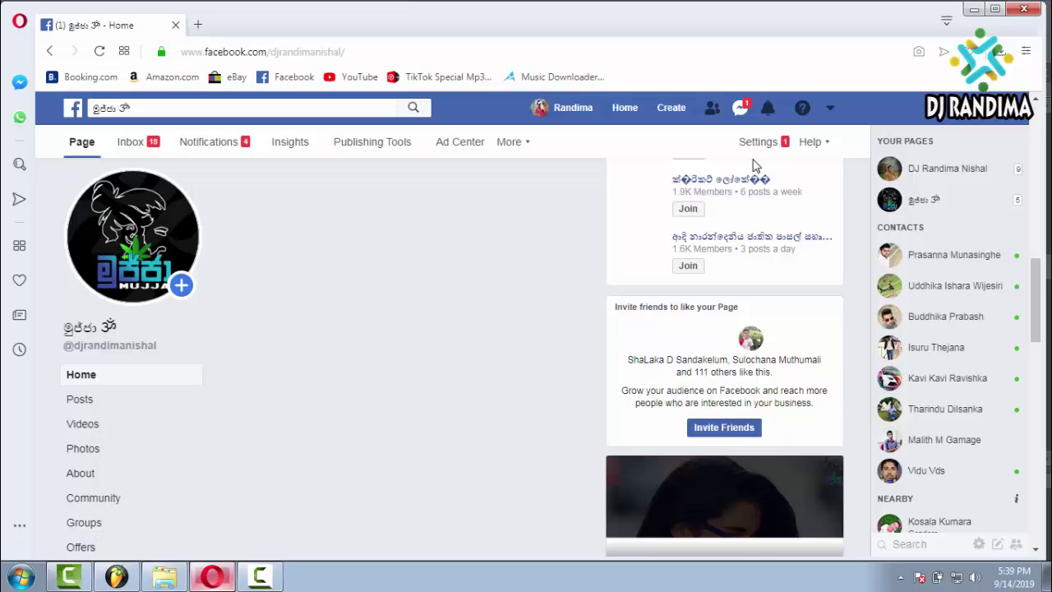
{"action": "key", "text": "ctrl+t"}
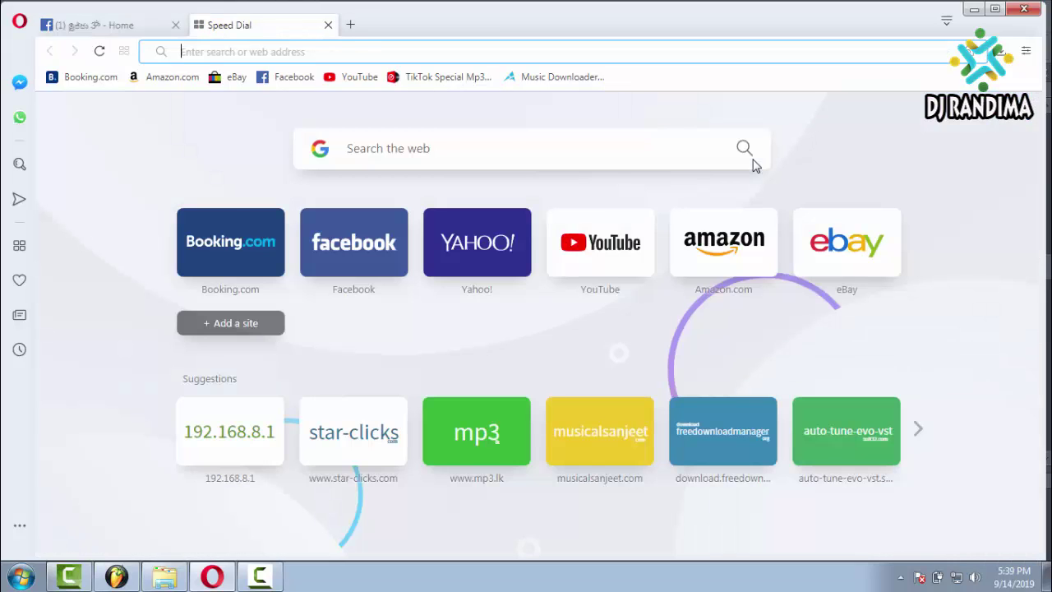
{"action": "type", "text": "d mi"}
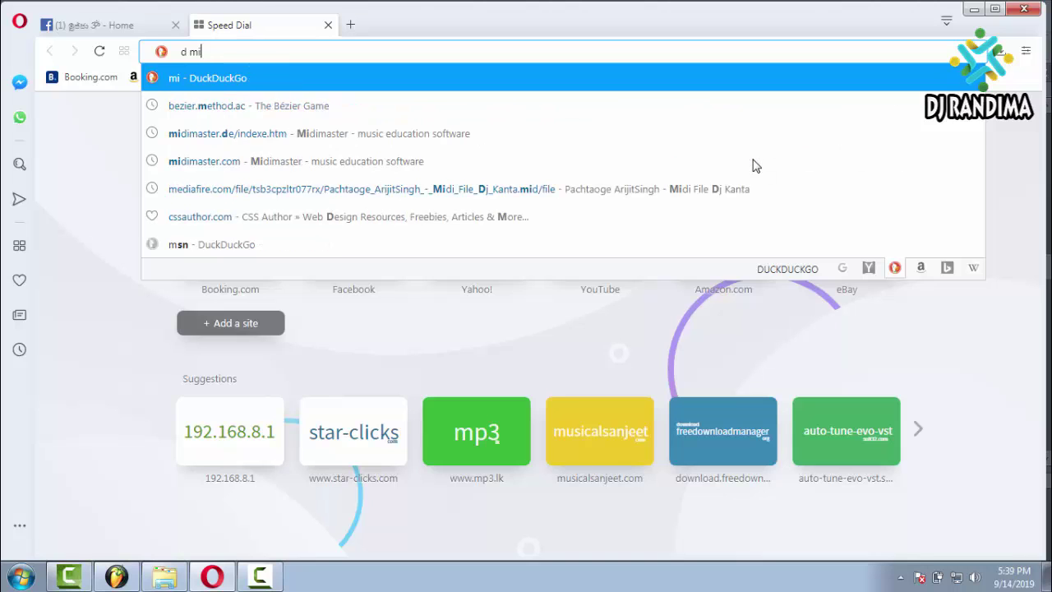
{"action": "type", "text": "nor c"}
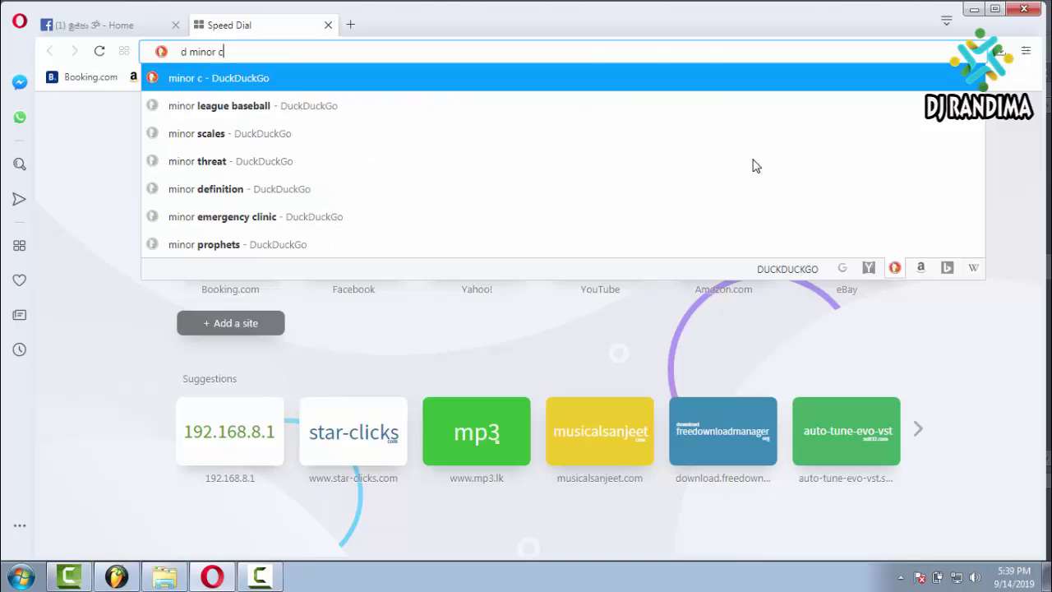
{"action": "type", "text": "hords"}
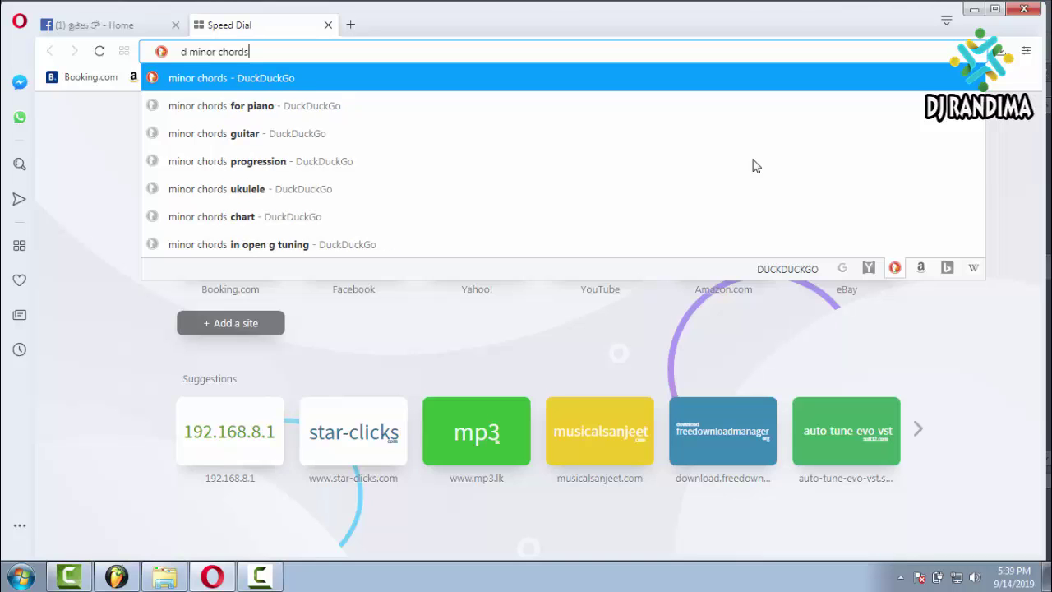
{"action": "key", "text": "BackSpace"}
{"action": "key", "text": "BackSpace"}
{"action": "key", "text": "BackSpace"}
{"action": "key", "text": "BackSpace"}
{"action": "key", "text": "BackSpace"}
{"action": "key", "text": "BackSpace"}
{"action": "key", "text": "BackSpace"}
{"action": "key", "text": "BackSpace"}
{"action": "key", "text": "BackSpace"}
{"action": "key", "text": "BackSpace"}
{"action": "key", "text": "BackSpace"}
{"action": "key", "text": "BackSpace"}
{"action": "key", "text": "BackSpace"}
{"action": "key", "text": "BackSpace"}
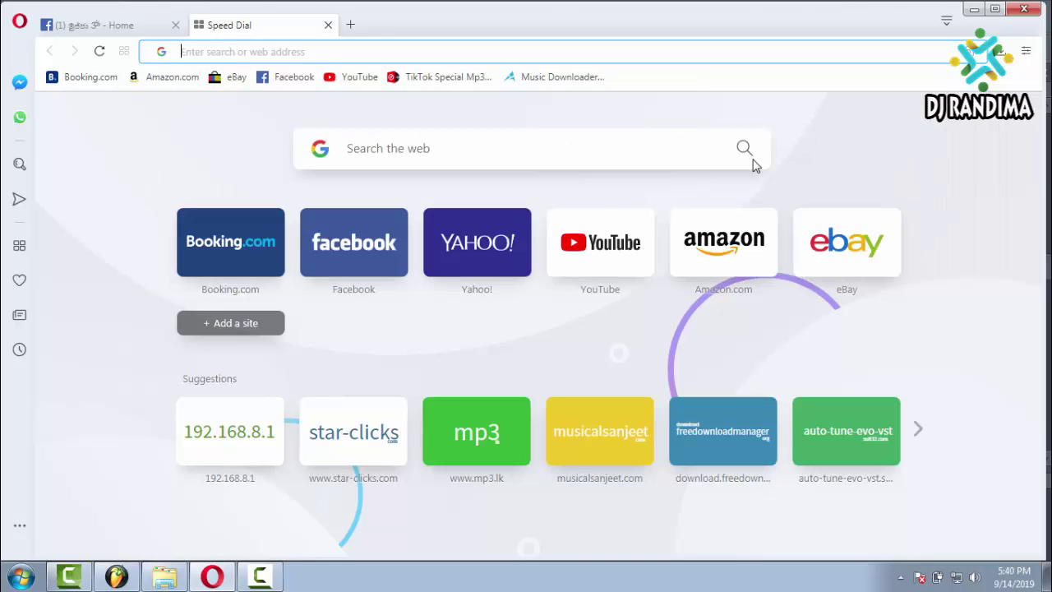
Go to google.com and search for "d minor chord" to find a piano chart of chords in that key.
{"action": "type", "text": "google.com"}
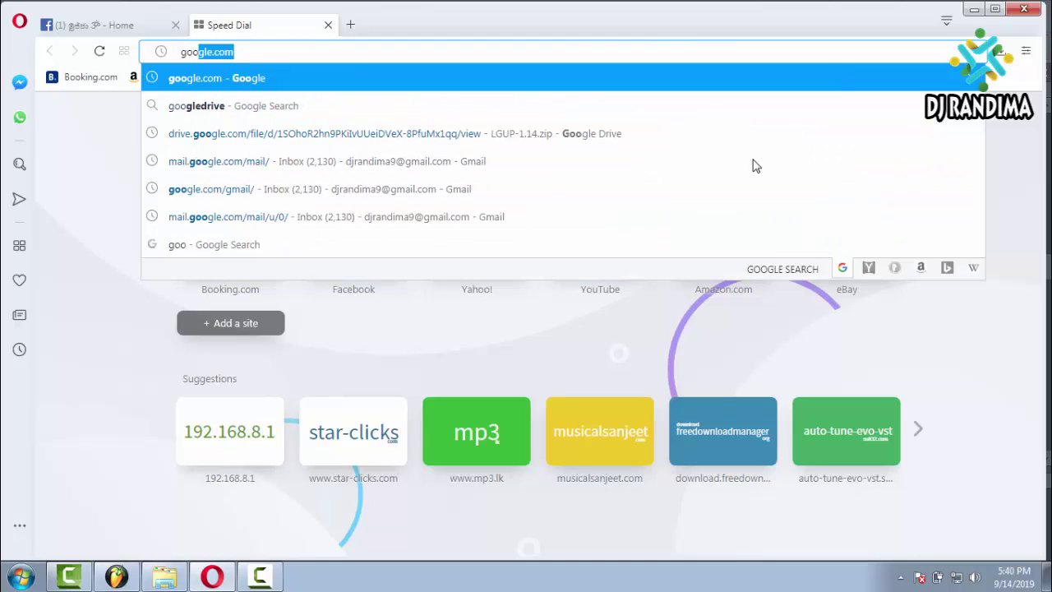
{"action": "key", "text": "Return"}
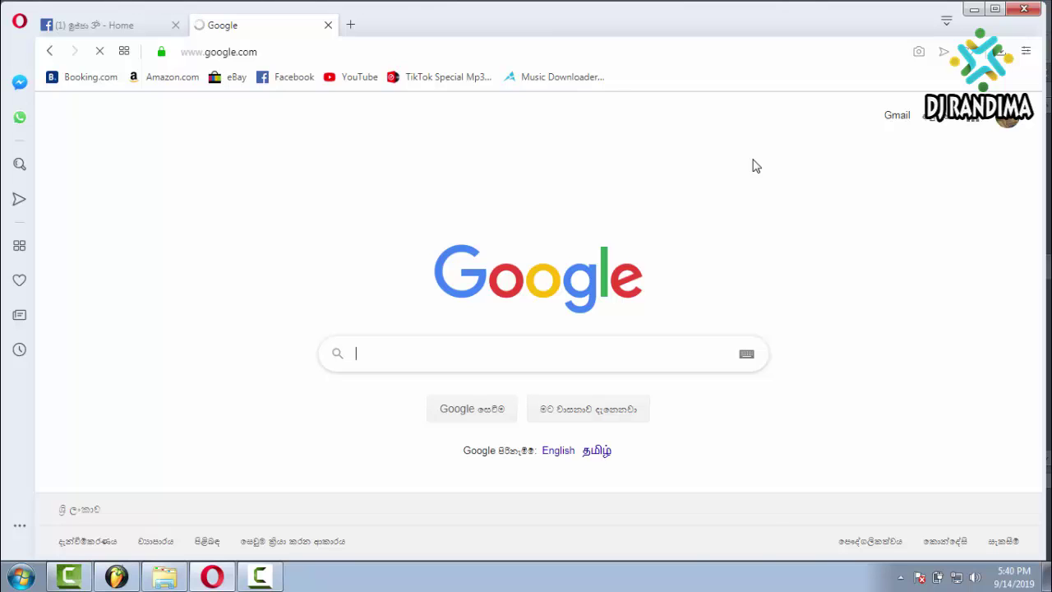
{"action": "type", "text": "mino"}
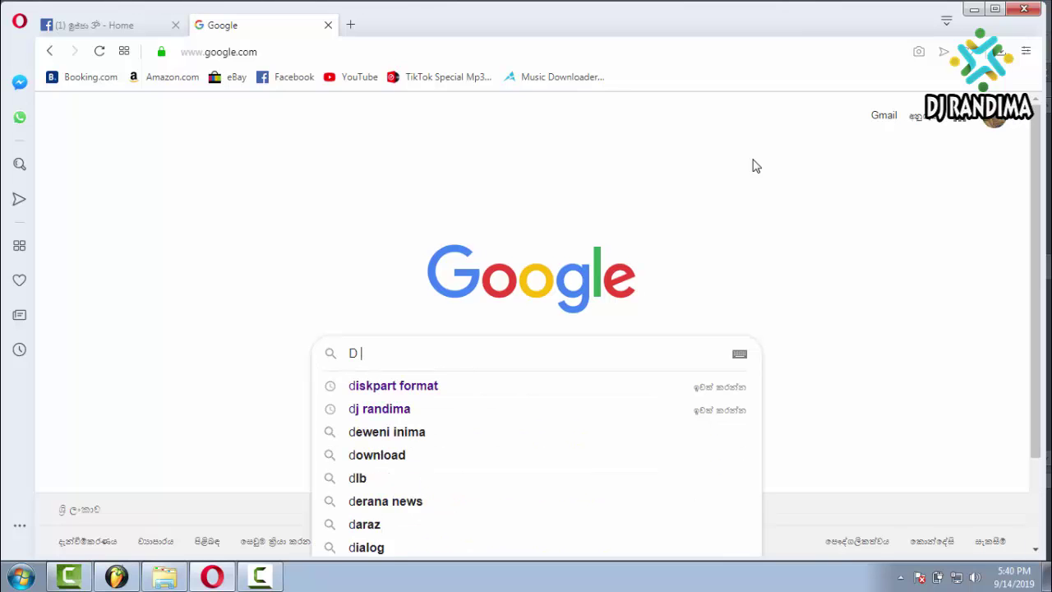
{"action": "type", "text": "r"}
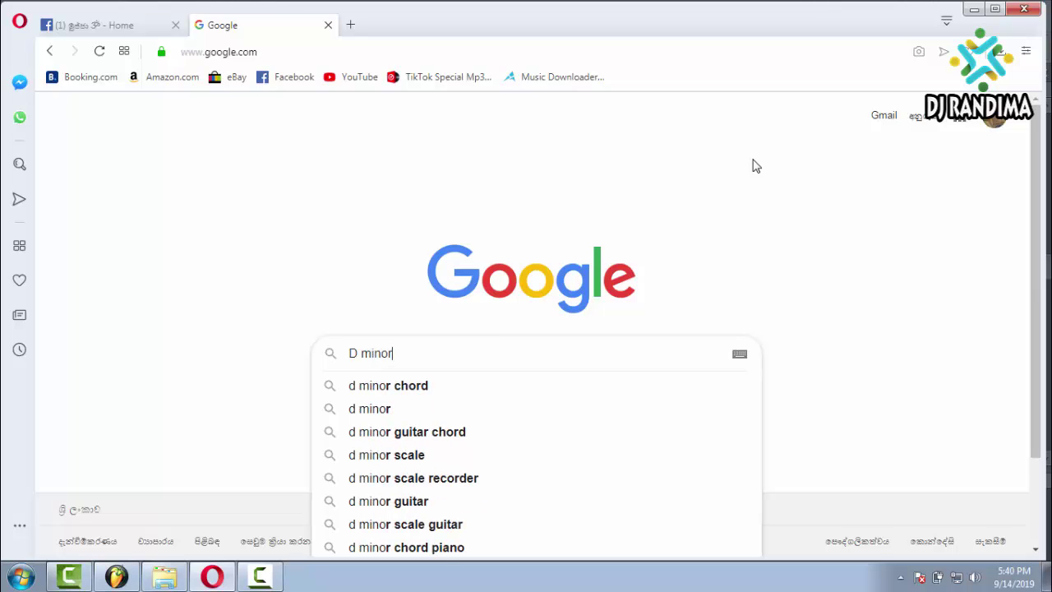
{"action": "key", "text": "Down"}
{"action": "key", "text": "Return"}
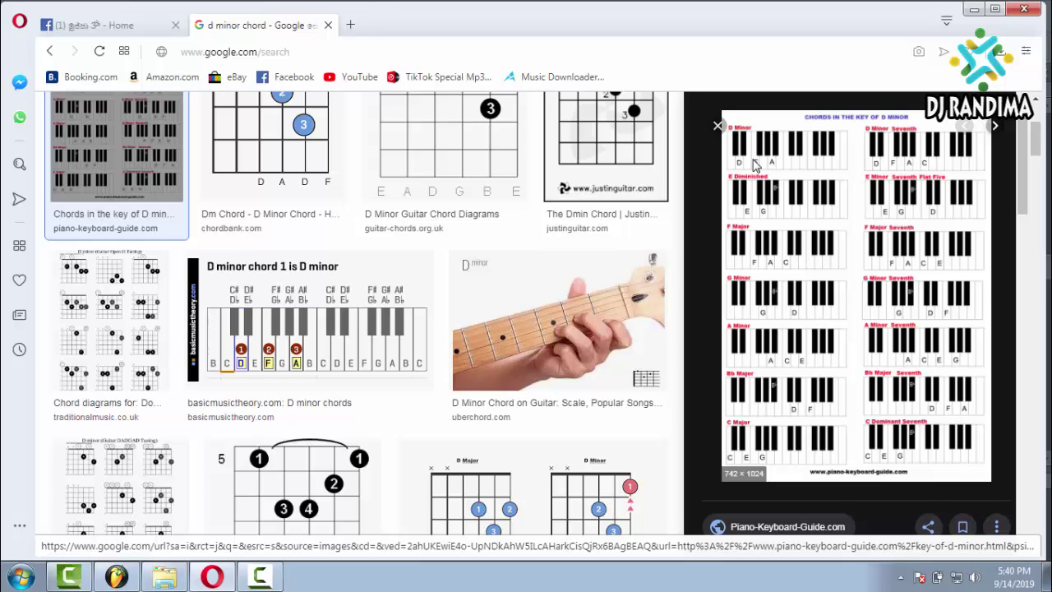
{"action": "scroll", "coordinate": [756, 164], "scroll_direction": "up", "scroll_amount": 1}
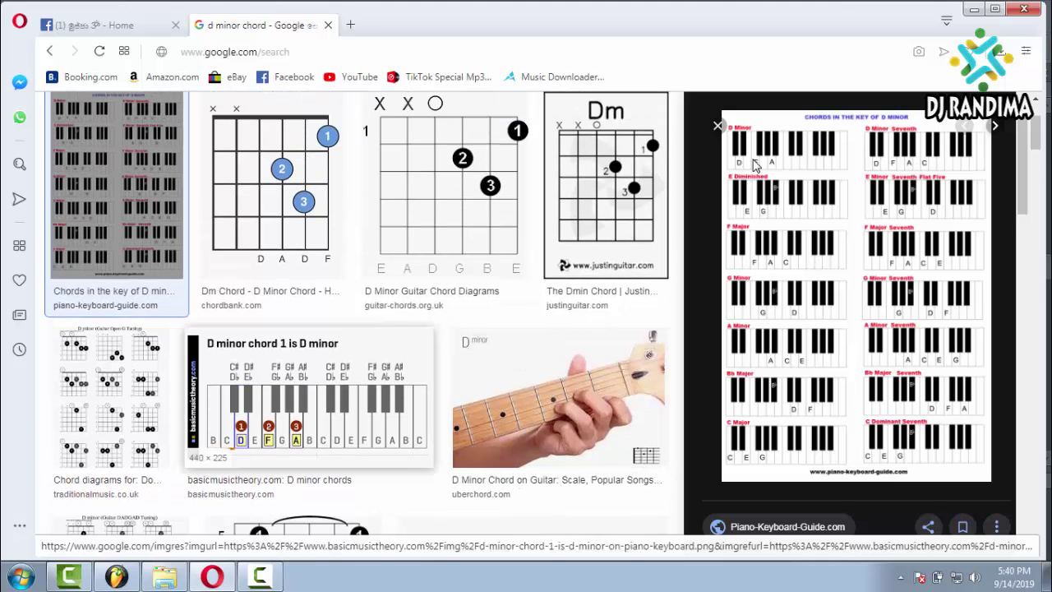
Switch to FL Studio and draw a one-bar D minor chord in bar 1 of the piano roll with notes D5, F5 and A5.
{"action": "key", "text": "alt+Tab"}
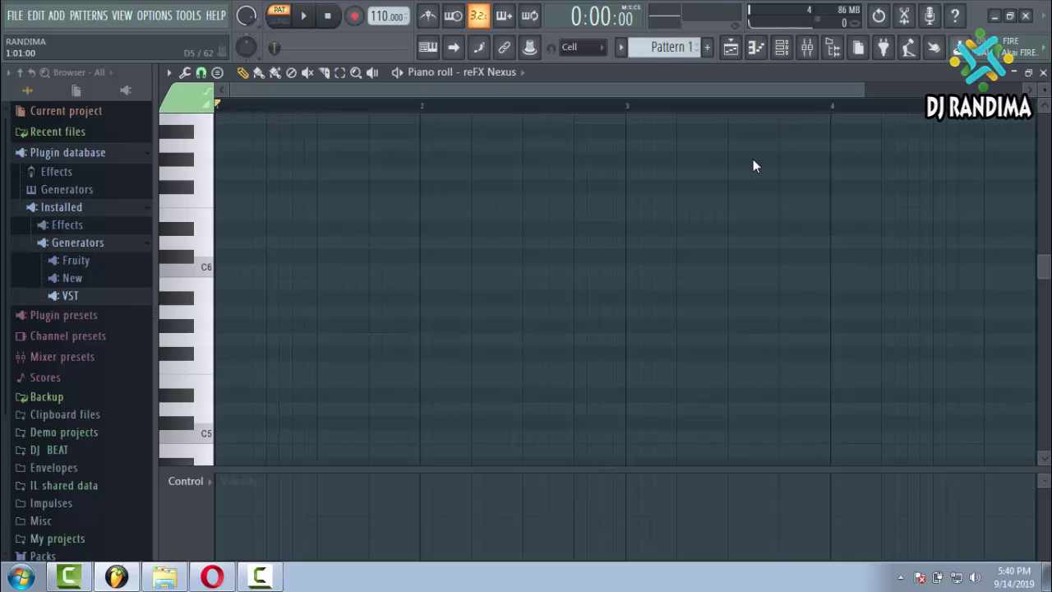
{"action": "key", "text": "x"}
{"action": "key", "text": "Right"}
{"action": "key", "text": "Right"}
{"action": "key", "text": "Right"}
{"action": "key", "text": "Right"}
{"action": "key", "text": "Right"}
{"action": "key", "text": "Right"}
{"action": "key", "text": "Right"}
{"action": "key", "text": "Right"}
{"action": "key", "text": "Right"}
{"action": "key", "text": "Right"}
{"action": "key", "text": "Right"}
{"action": "key", "text": "Right"}
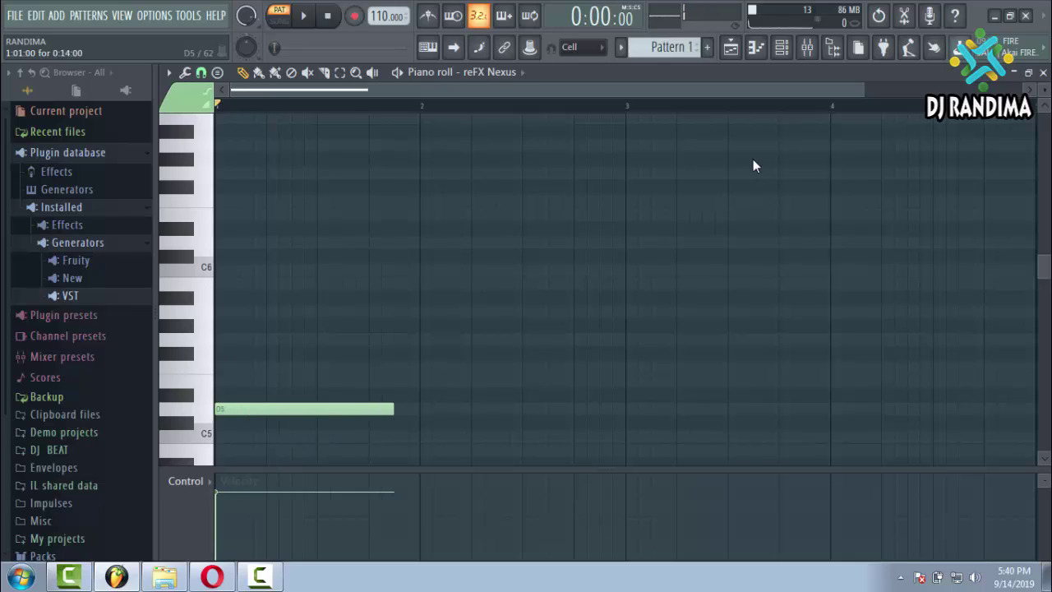
{"action": "key", "text": "Right"}
{"action": "key", "text": "Right"}
{"action": "left_click", "coordinate": [262, 367]}
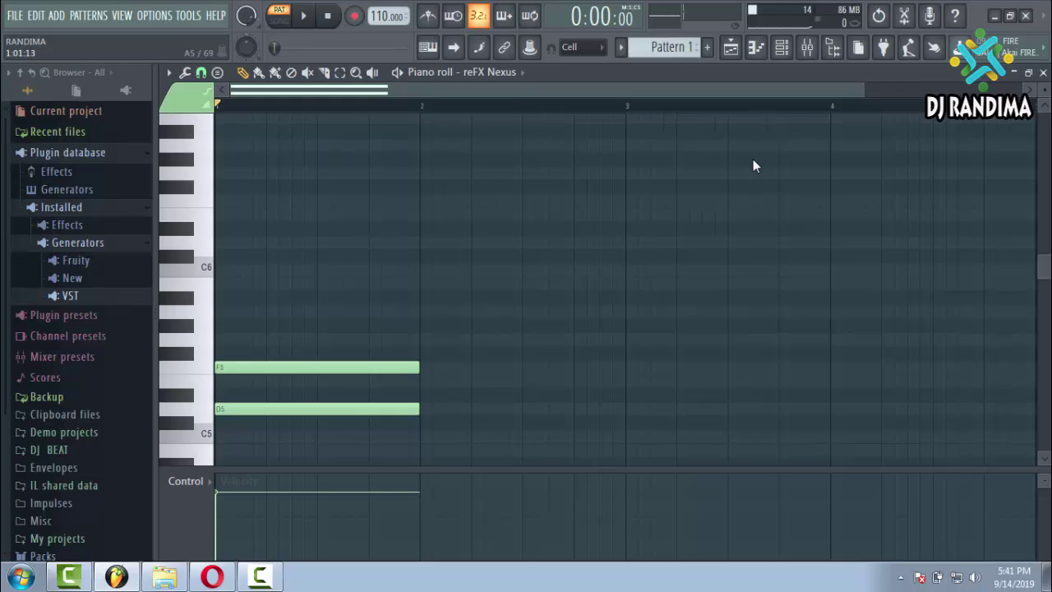
{"action": "left_click", "coordinate": [261, 311]}
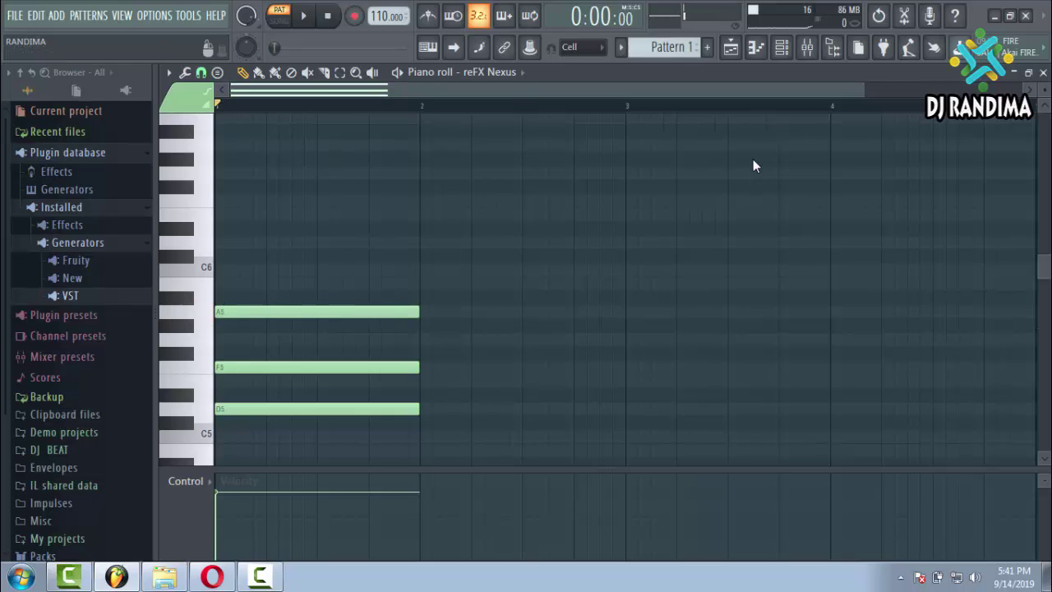
Switch to Opera and look up the C major chord in the chart of chords in the key of D minor.
{"action": "left_click", "coordinate": [212, 577]}
{"action": "scroll", "coordinate": [275, 353], "scroll_direction": "up", "scroll_amount": 2}
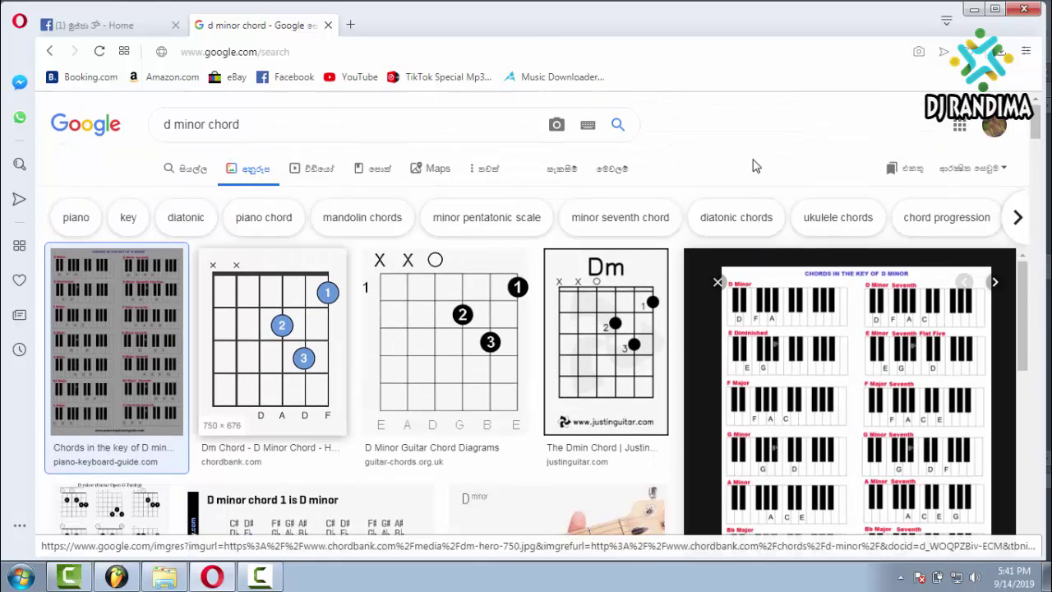
{"action": "left_click", "coordinate": [174, 125]}
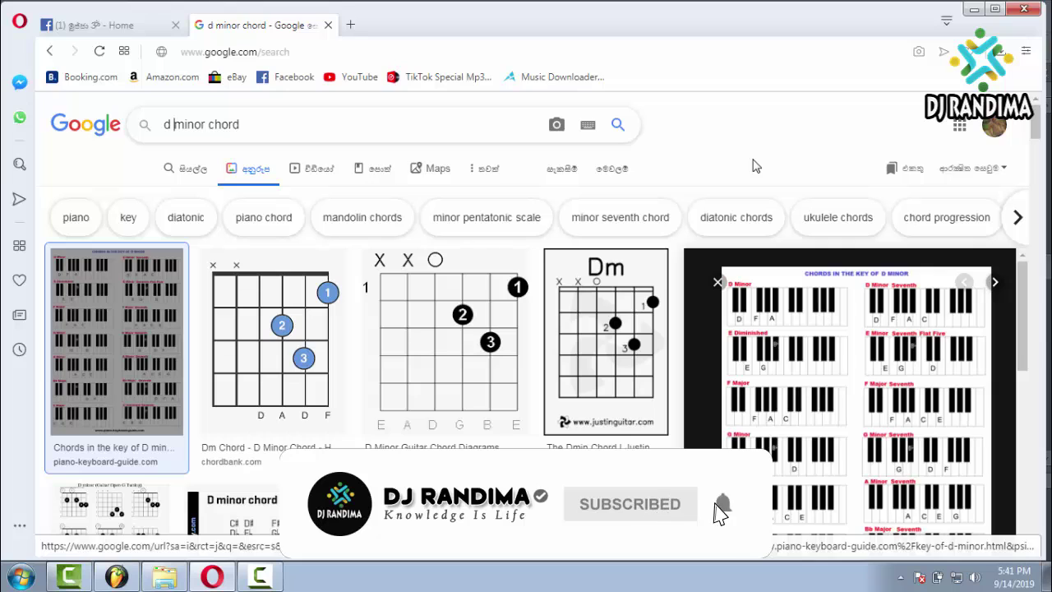
{"action": "scroll", "coordinate": [856, 391], "scroll_direction": "down", "scroll_amount": 2}
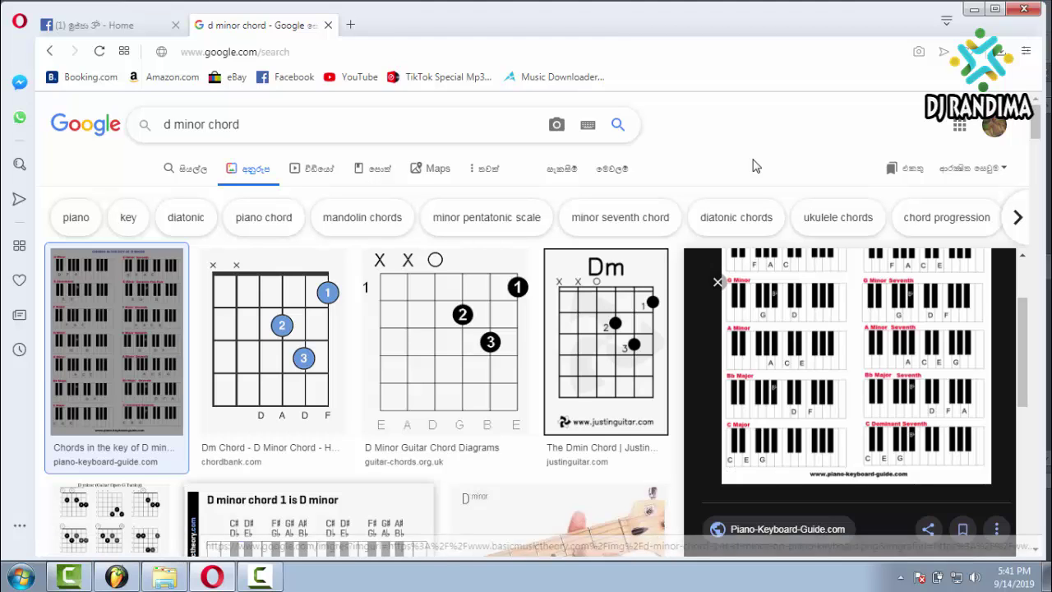
Switch to FL Studio and add a one-bar C major chord in bar 2 with notes C5, E5 and G5.
{"action": "key", "text": "alt+Tab"}
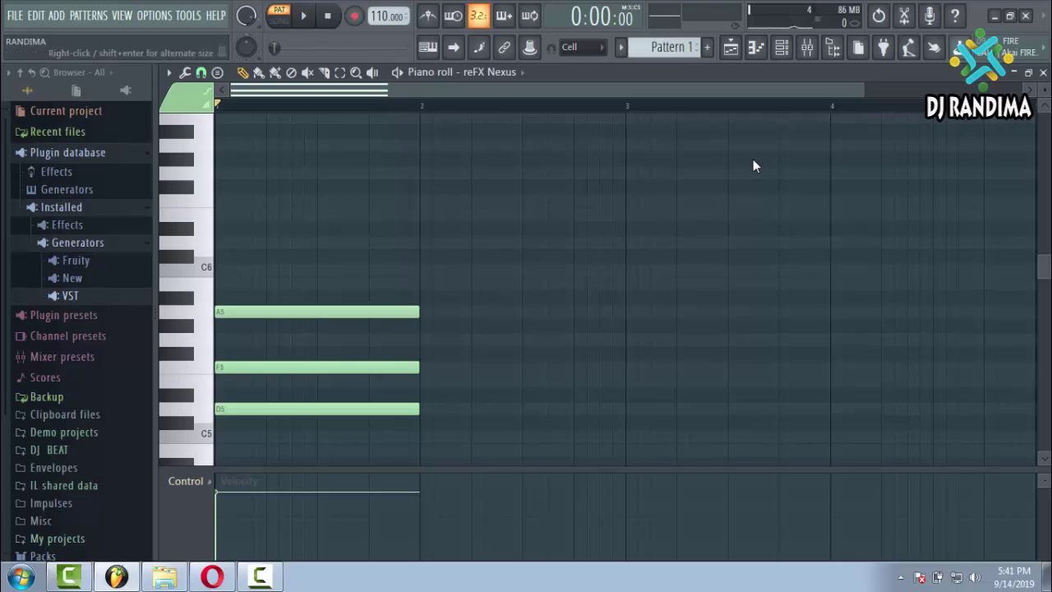
{"action": "scroll", "coordinate": [754, 166], "scroll_direction": "down", "scroll_amount": 2}
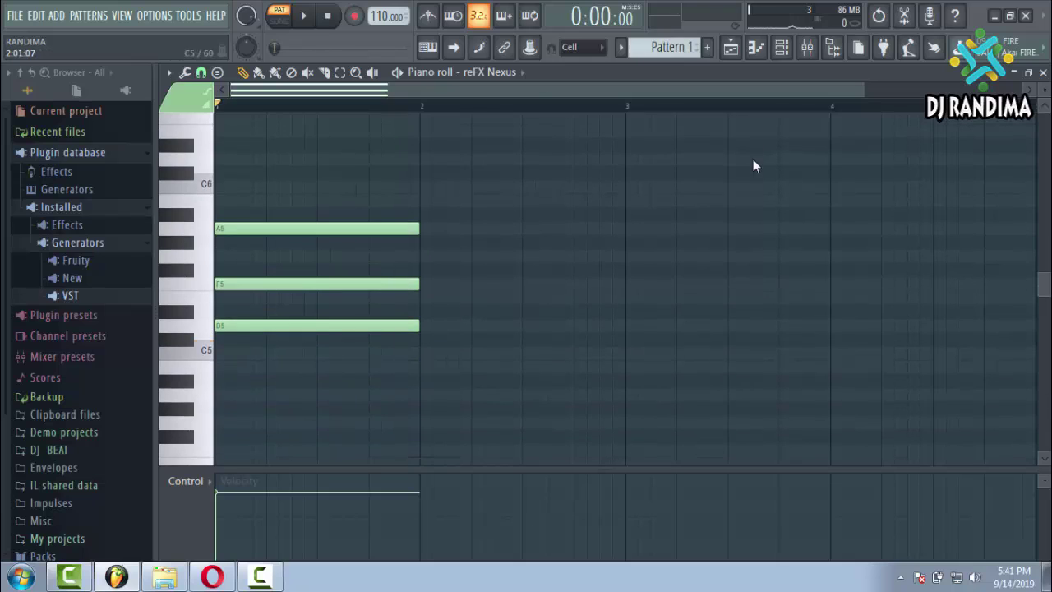
{"action": "left_click", "coordinate": [424, 353]}
{"action": "left_click", "coordinate": [428, 298]}
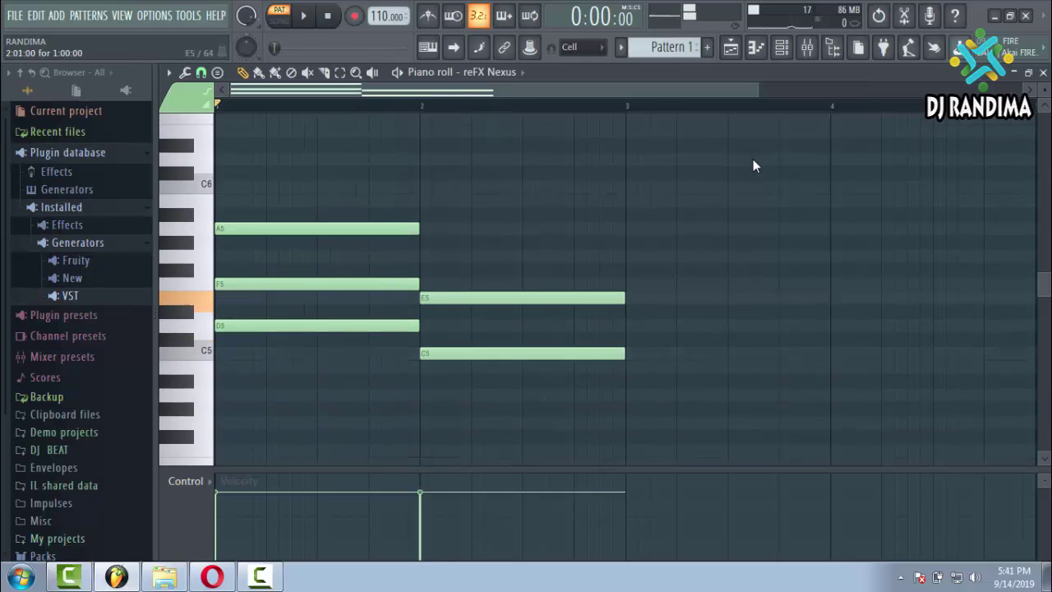
{"action": "left_click", "coordinate": [424, 255]}
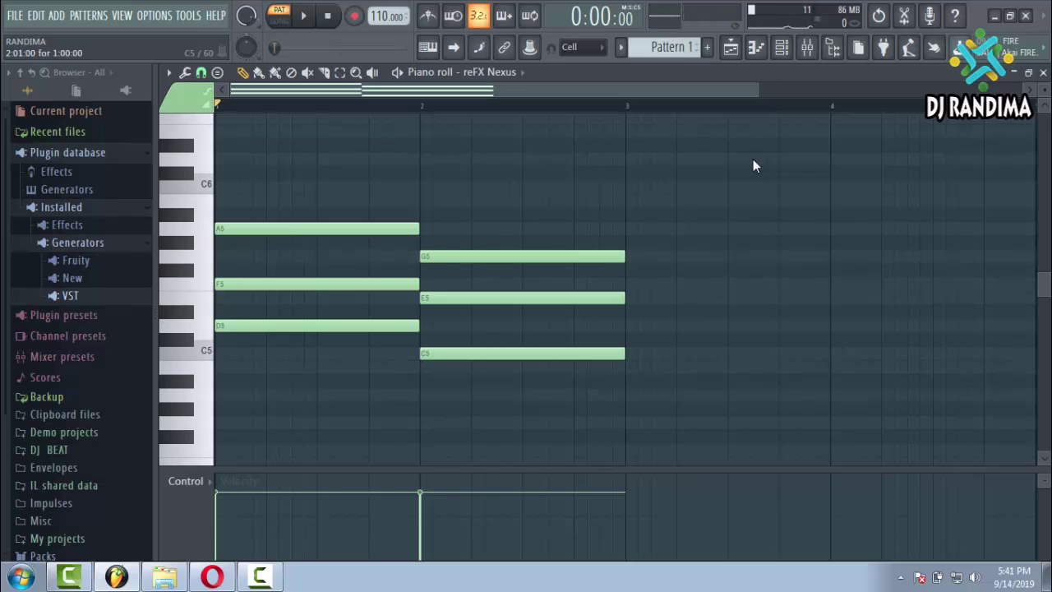
{"action": "scroll", "coordinate": [754, 166], "scroll_direction": "up", "scroll_amount": 1}
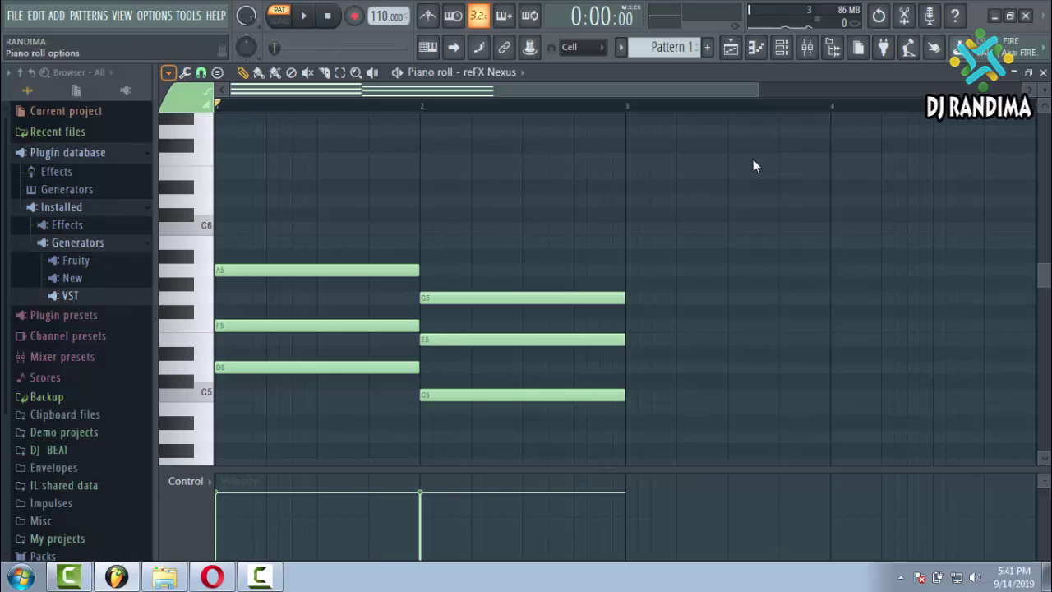
Examine the chord types and scales offered in the piano roll's stamp list, including the advanced chords.
{"action": "left_click", "coordinate": [169, 73]}
{"action": "left_click", "coordinate": [755, 166]}
{"action": "left_click", "coordinate": [218, 72]}
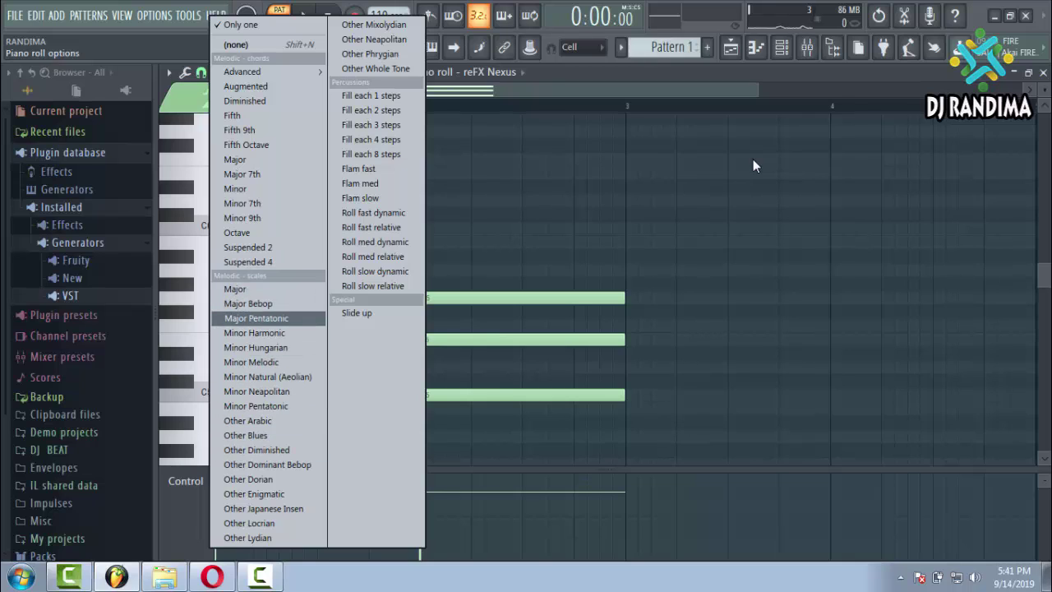
{"action": "key", "text": "Up"}
{"action": "key", "text": "Up"}
{"action": "key", "text": "Up"}
{"action": "key", "text": "Up"}
{"action": "key", "text": "Up"}
{"action": "key", "text": "Up"}
{"action": "key", "text": "Up"}
{"action": "key", "text": "Up"}
{"action": "key", "text": "Up"}
{"action": "key", "text": "Up"}
{"action": "key", "text": "Up"}
{"action": "key", "text": "Up"}
{"action": "key", "text": "Up"}
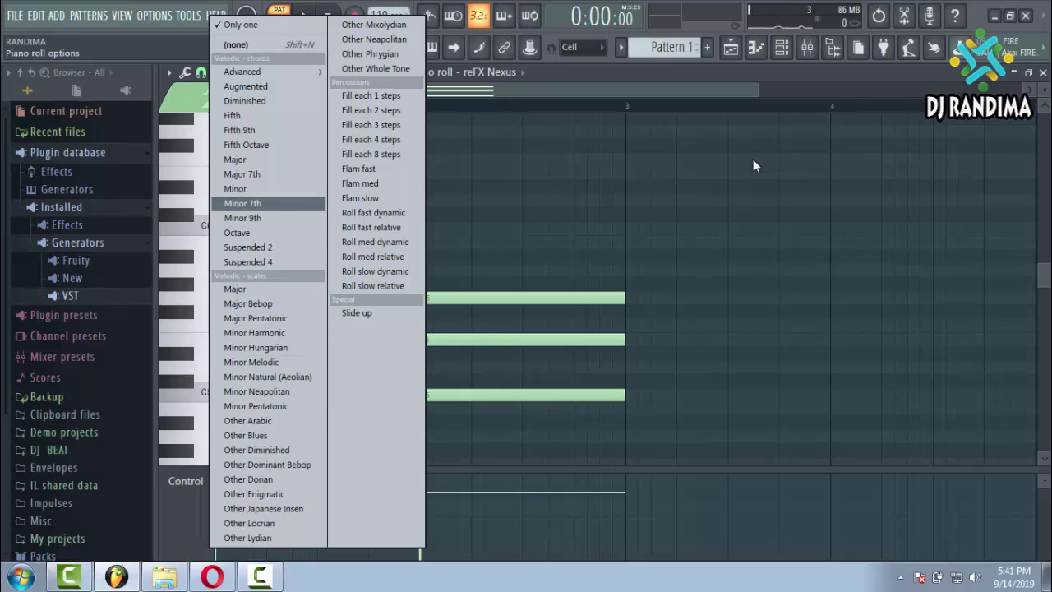
{"action": "key", "text": "Up"}
{"action": "key", "text": "Up"}
{"action": "key", "text": "Up"}
{"action": "key", "text": "Down"}
{"action": "key", "text": "Down"}
{"action": "key", "text": "Down"}
{"action": "key", "text": "Down"}
{"action": "key", "text": "Down"}
{"action": "key", "text": "Down"}
{"action": "key", "text": "Down"}
{"action": "key", "text": "Down"}
{"action": "key", "text": "Down"}
{"action": "key", "text": "Down"}
{"action": "key", "text": "Down"}
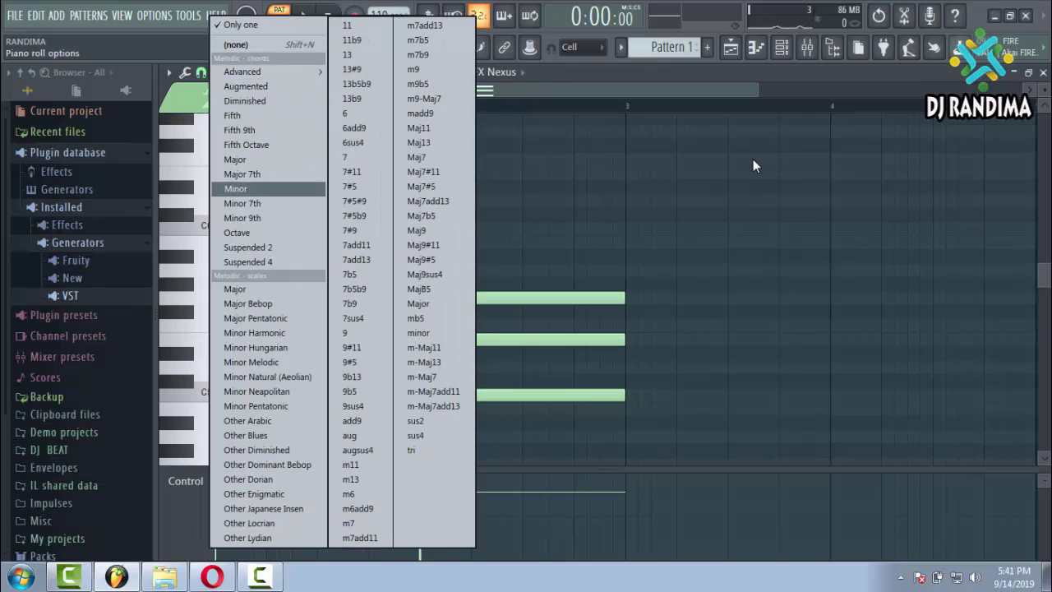
{"action": "key", "text": "Up"}
{"action": "key", "text": "Up"}
{"action": "key", "text": "Up"}
{"action": "key", "text": "Up"}
{"action": "key", "text": "Up"}
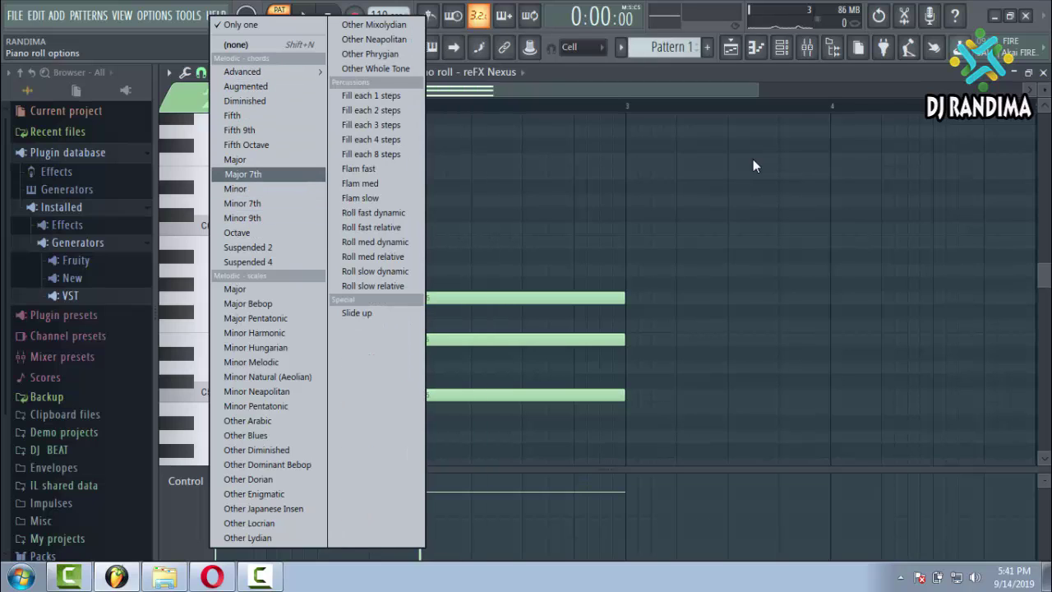
Try a one-bar stamped chord in bar 3 with notes C5, E5 and G5, and erase its notes.
{"action": "key", "text": "Return"}
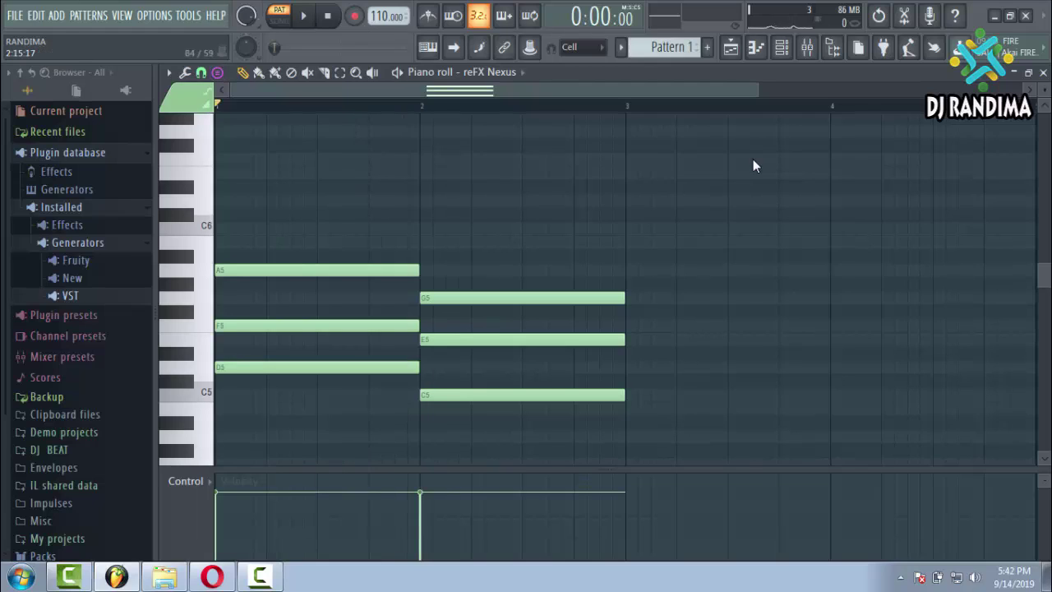
{"action": "mouse_move", "coordinate": [522, 396]}
{"action": "left_mouse_down"}
{"action": "mouse_move", "coordinate": [741, 395]}
{"action": "mouse_move", "coordinate": [729, 395]}
{"action": "left_mouse_up"}
{"action": "right_click", "coordinate": [649, 395]}
{"action": "right_click", "coordinate": [649, 340]}
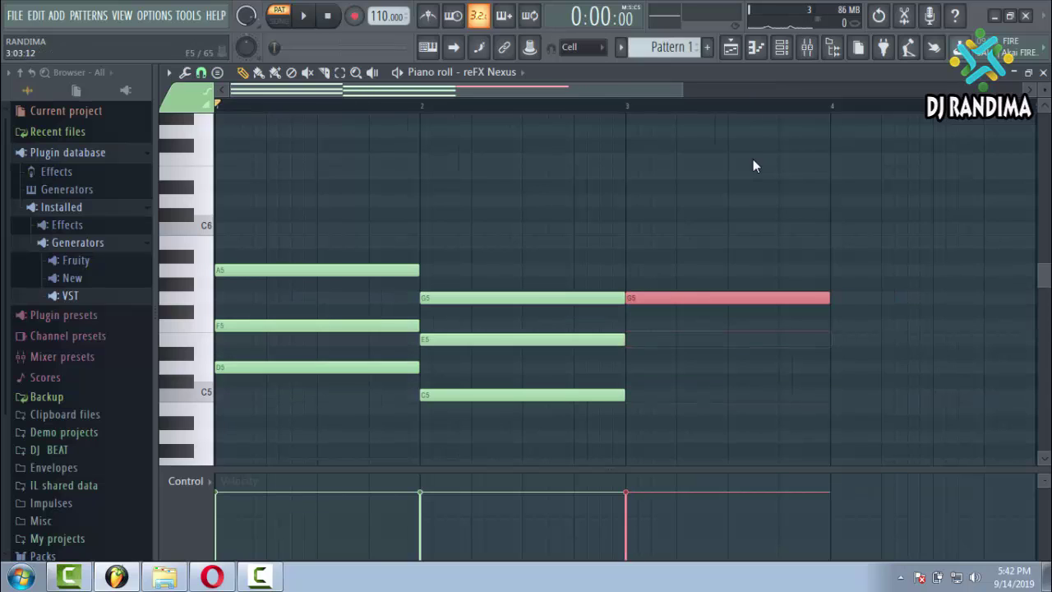
{"action": "right_click", "coordinate": [649, 298]}
Stamp a one-bar Major chord rooted on E5 and align it with the start of bar 3.
{"action": "left_click", "coordinate": [217, 72]}
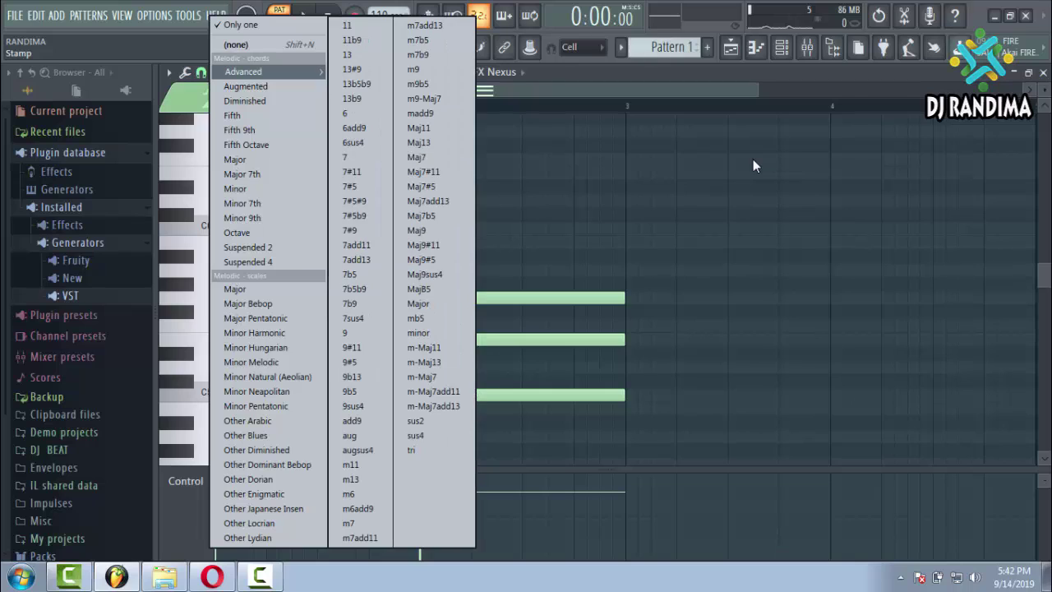
{"action": "left_click", "coordinate": [247, 159]}
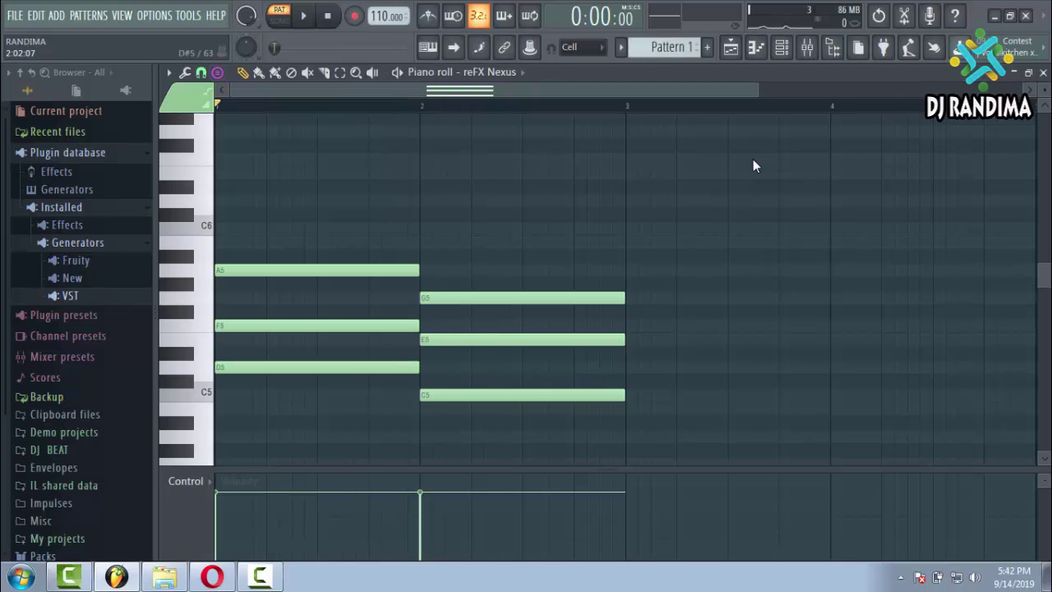
{"action": "left_click", "coordinate": [639, 340]}
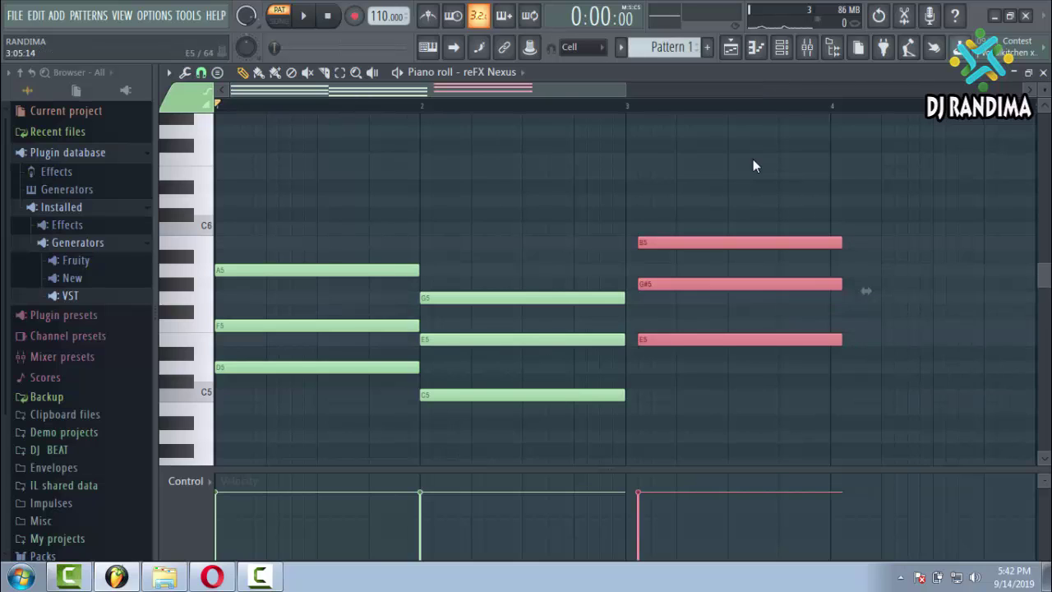
{"action": "left_click_drag", "start_coordinate": [642, 339], "coordinate": [630, 339]}
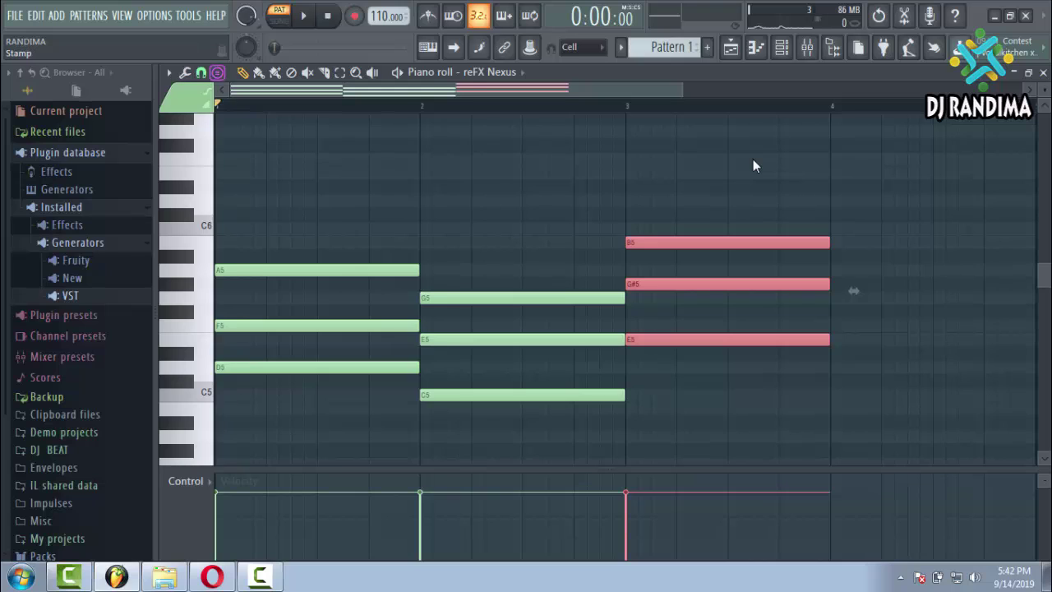
Stamp a one-bar Minor chord rooted on F5 at the start of bar 4, and deselect its notes.
{"action": "left_click", "coordinate": [217, 73]}
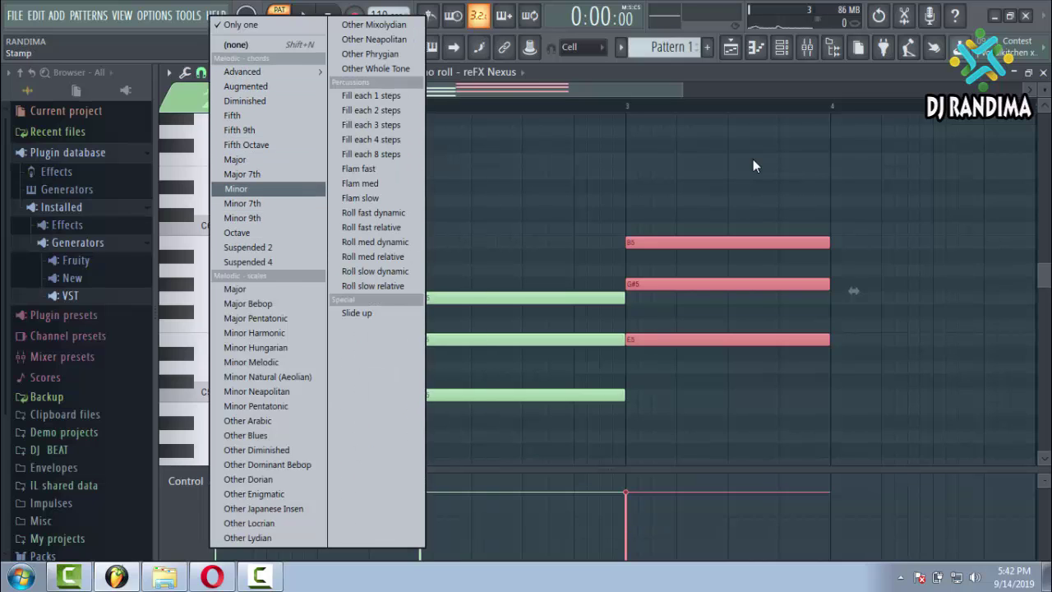
{"action": "left_click", "coordinate": [236, 188]}
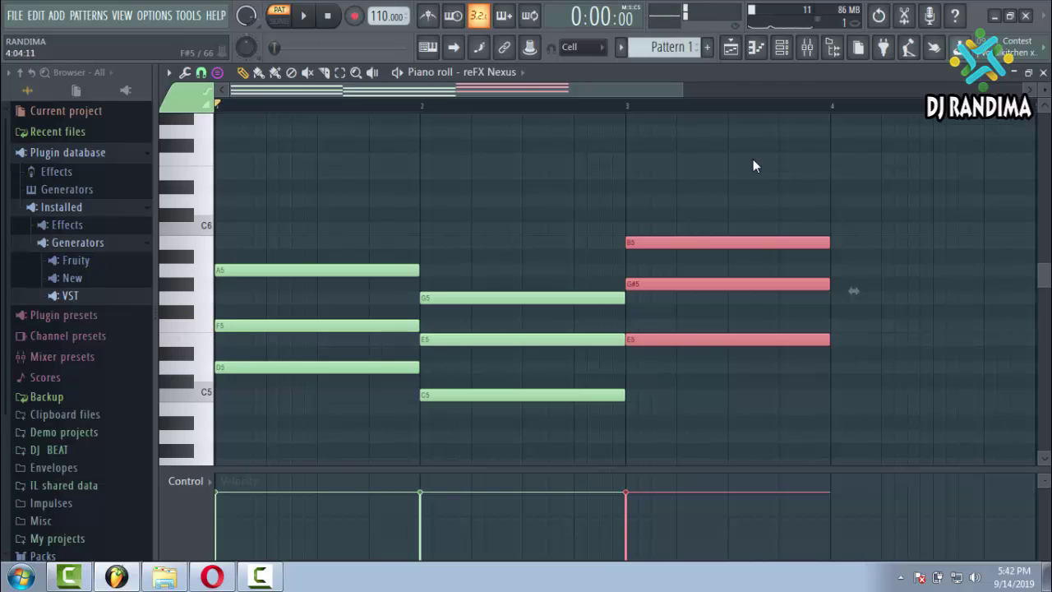
{"action": "left_click", "coordinate": [833, 326]}
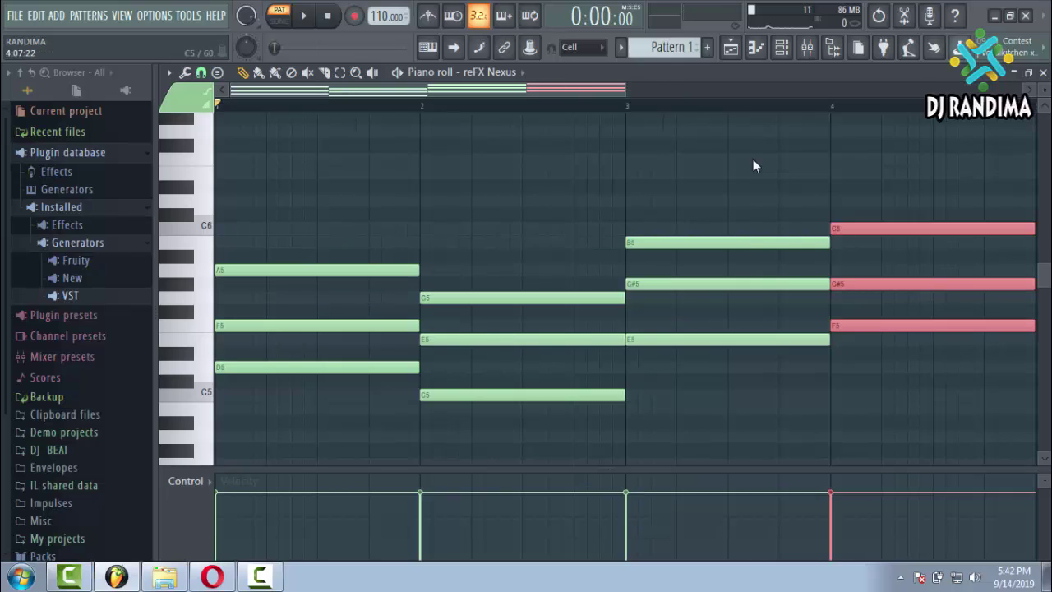
{"action": "key", "text": "ctrl+d"}
{"action": "scroll", "coordinate": [861, 382], "scroll_direction": "up", "scroll_amount": 1}
{"action": "scroll", "coordinate": [861, 382], "scroll_direction": "down", "scroll_amount": 1}
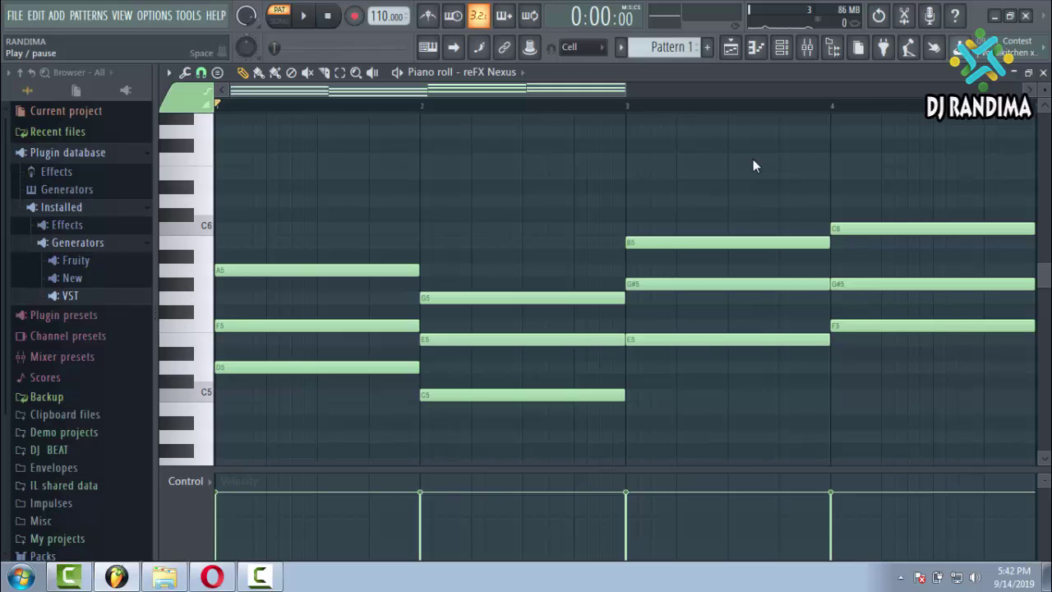
Play back the four-bar chord progression and stop it.
{"action": "key", "text": "space"}
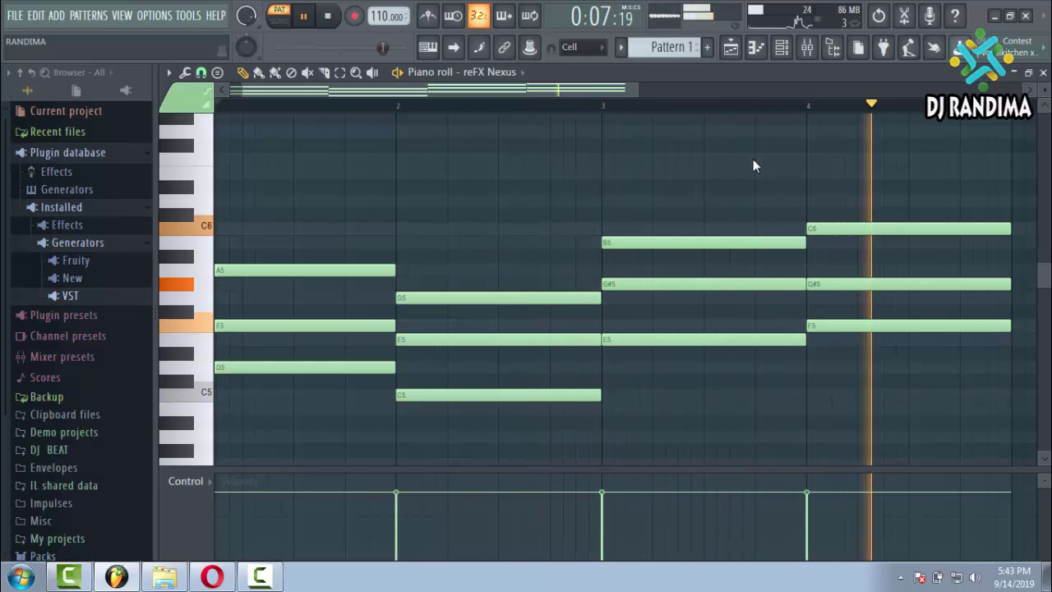
{"action": "key", "text": "space"}
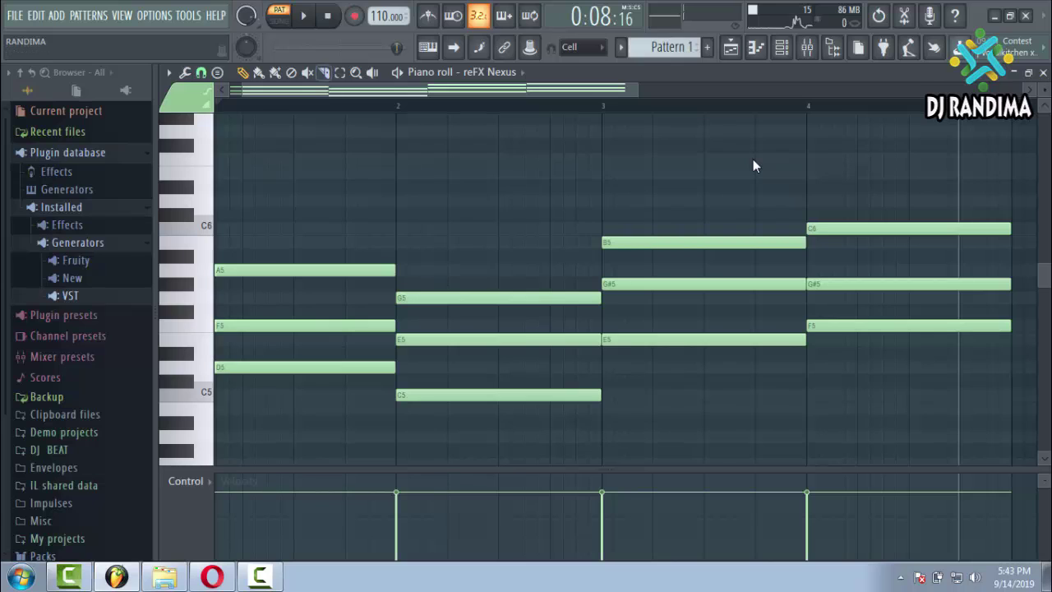
{"action": "scroll", "coordinate": [754, 160], "scroll_direction": "up", "scroll_amount": 2}
{"action": "scroll", "coordinate": [754, 161], "scroll_direction": "down", "scroll_amount": 2}
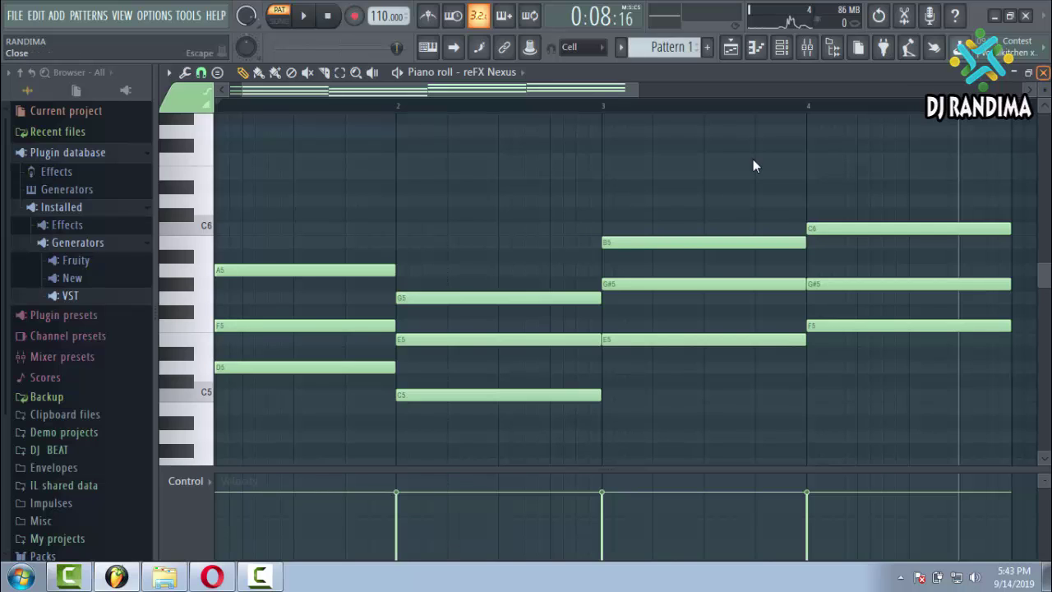
Close the piano roll and mixer and remove all Pattern 1 clips from Track 1 of the playlist.
{"action": "left_click", "coordinate": [1042, 72]}
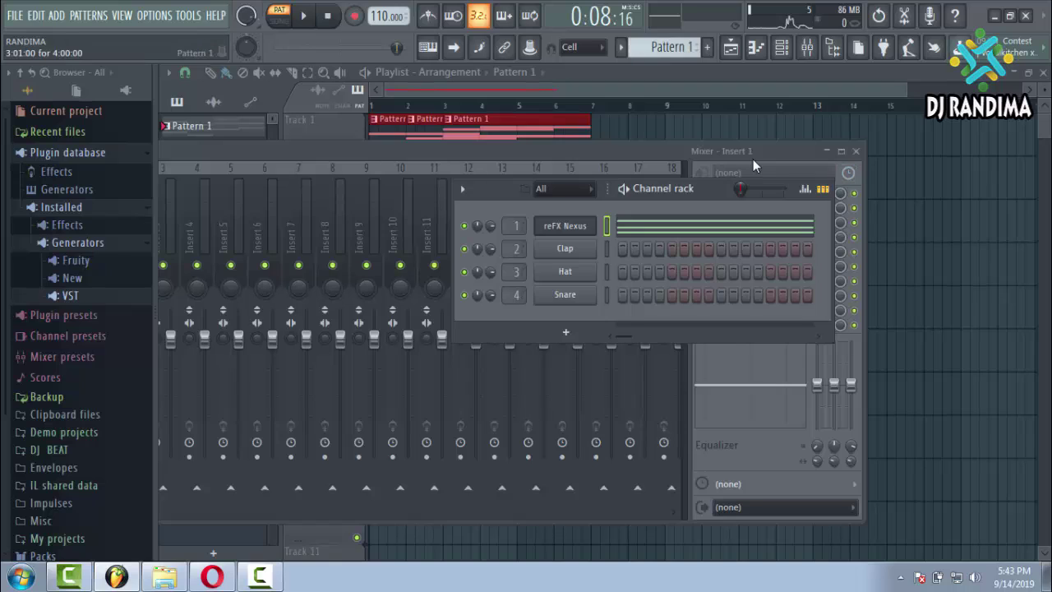
{"action": "mouse_move", "coordinate": [541, 131]}
{"action": "left_mouse_down"}
{"action": "mouse_move", "coordinate": [606, 132]}
{"action": "mouse_move", "coordinate": [541, 131]}
{"action": "left_mouse_up"}
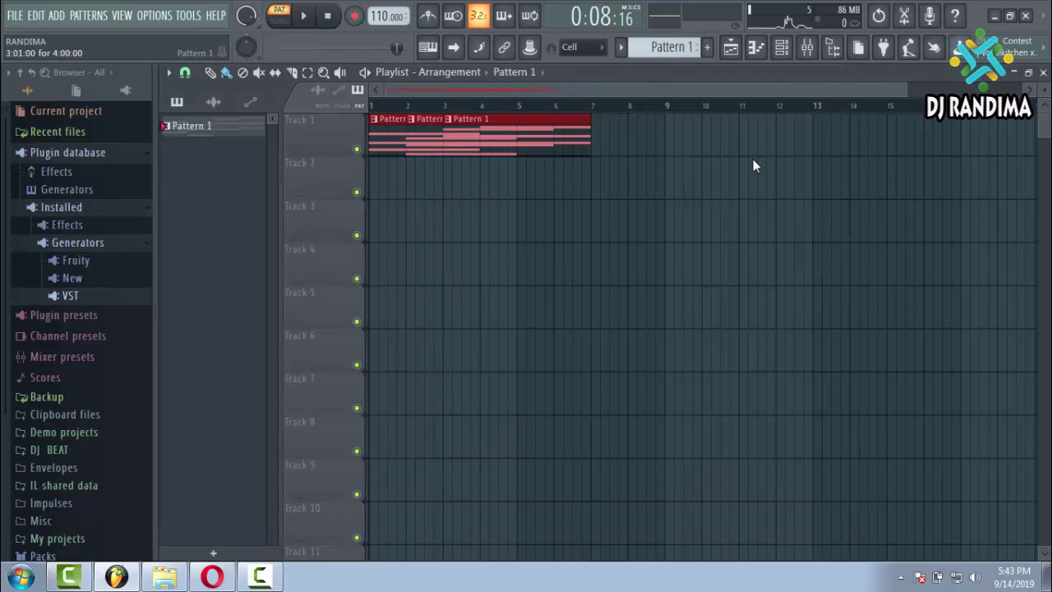
{"action": "right_click", "coordinate": [460, 136]}
{"action": "right_click", "coordinate": [433, 135]}
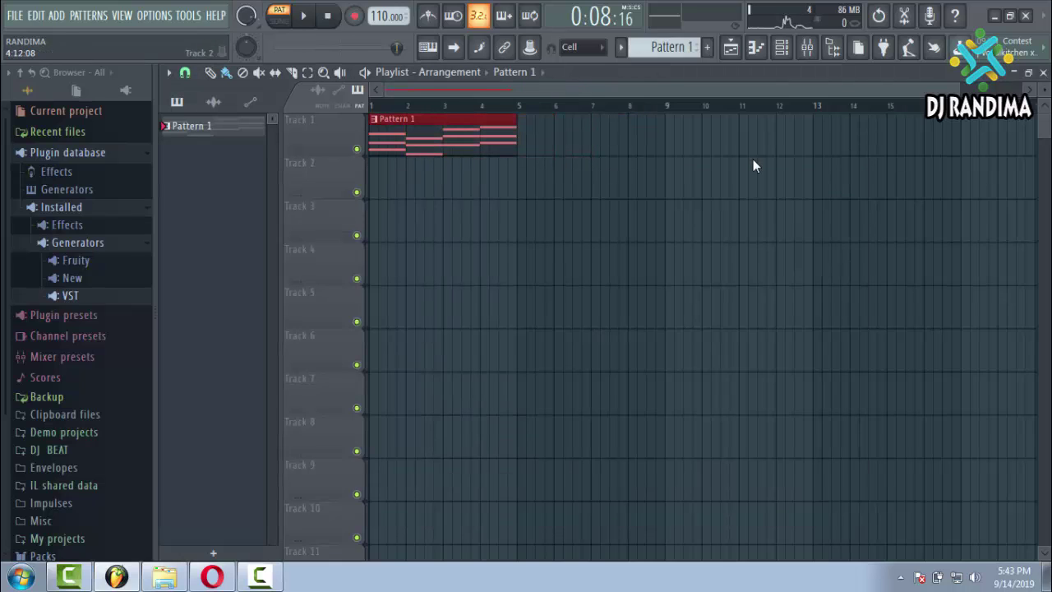
{"action": "left_click_drag", "start_coordinate": [423, 133], "coordinate": [423, 238]}
{"action": "right_click", "coordinate": [420, 220]}
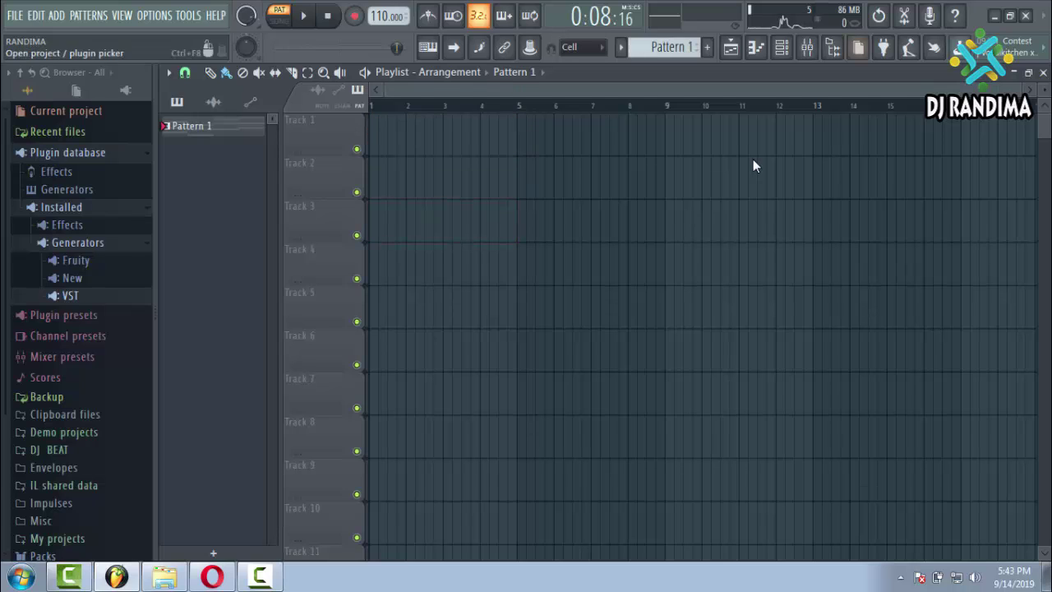
Show the channel rack and start a new project without saving the changes to untitled.flp.
{"action": "left_click", "coordinate": [781, 48]}
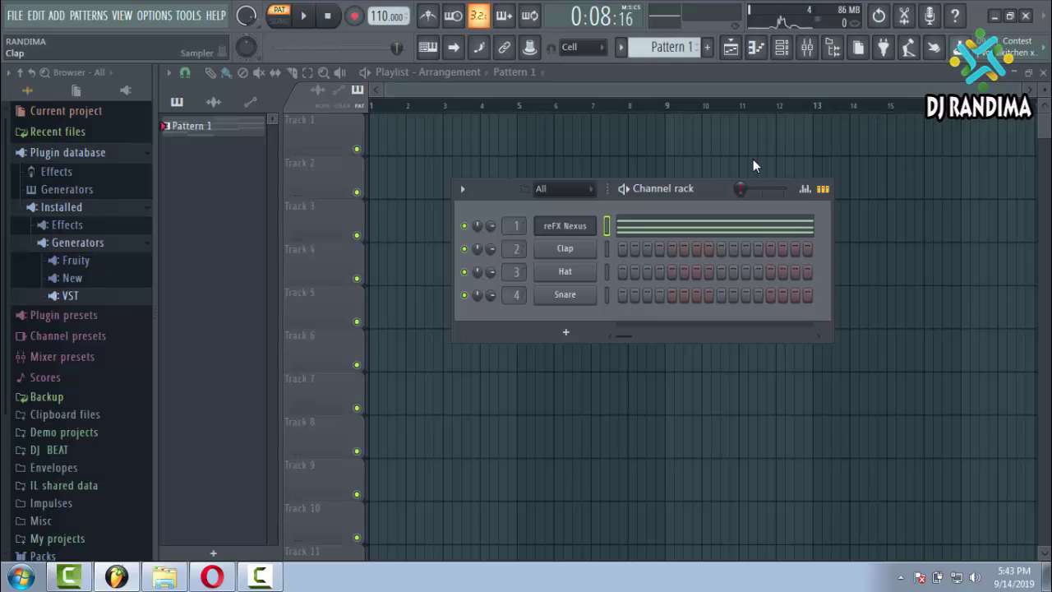
{"action": "left_click", "coordinate": [14, 15]}
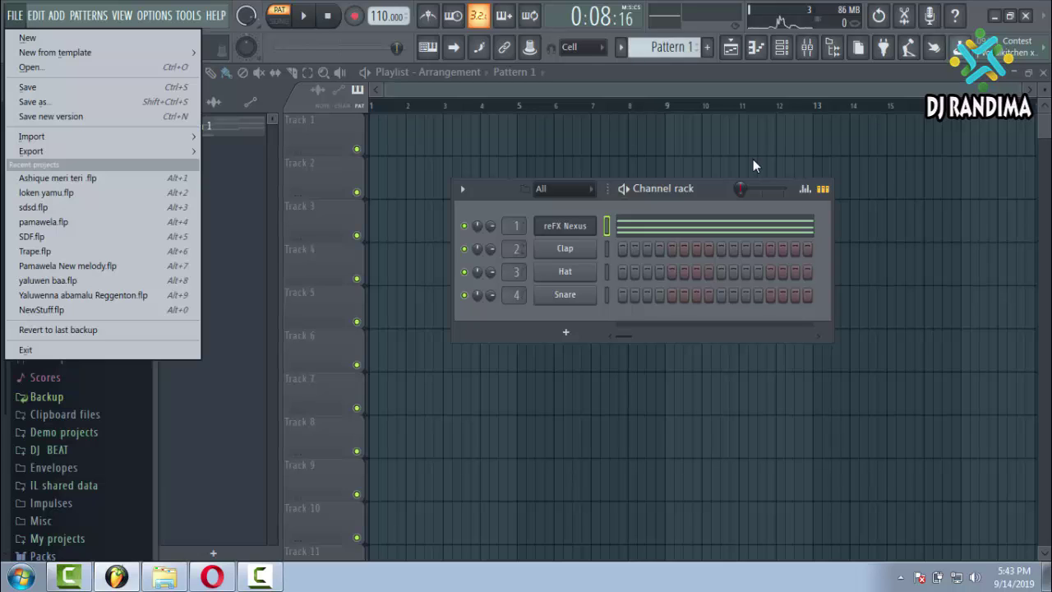
{"action": "left_click", "coordinate": [29, 38]}
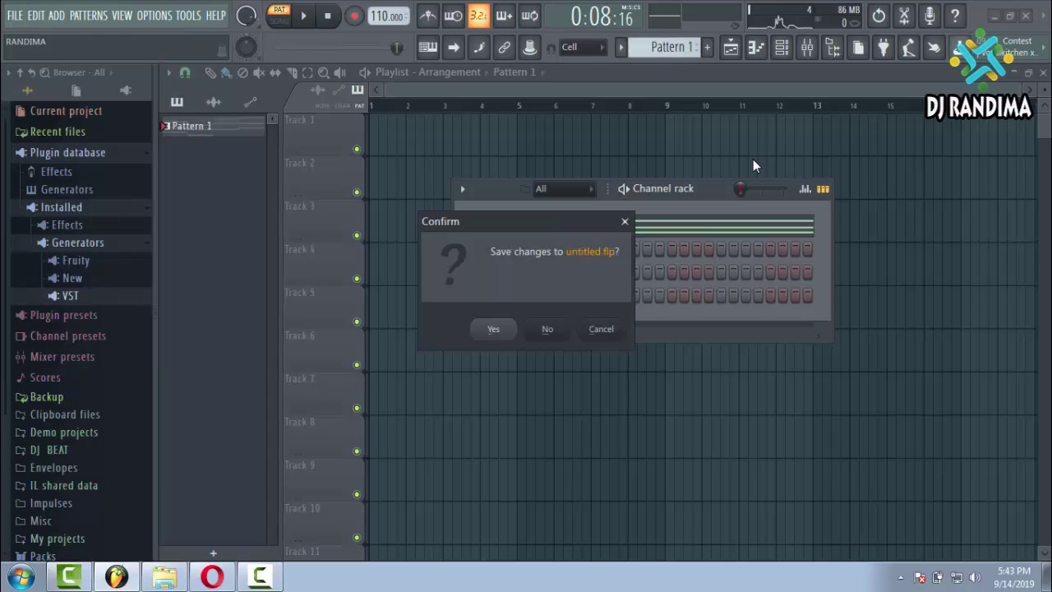
{"action": "key", "text": "n"}
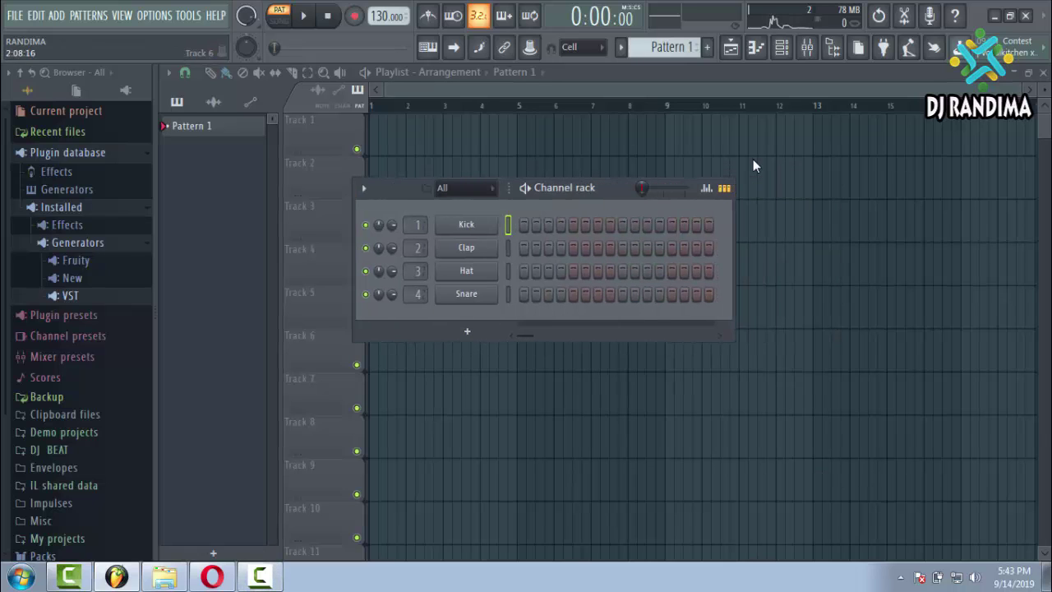
Switch to Opera, search Google Images for "d minor scale" and enlarge the basicmusictheory.com keyboard diagram of the D minor scale.
{"action": "key", "text": "alt+Tab"}
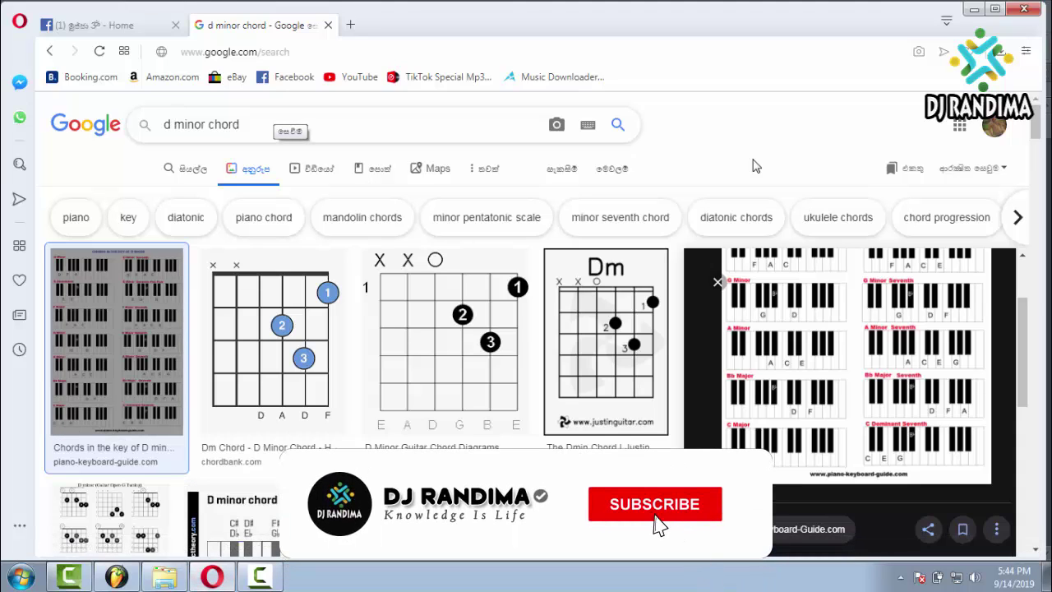
{"action": "left_click_drag", "start_coordinate": [239, 124], "coordinate": [209, 124]}
{"action": "key", "text": "BackSpace"}
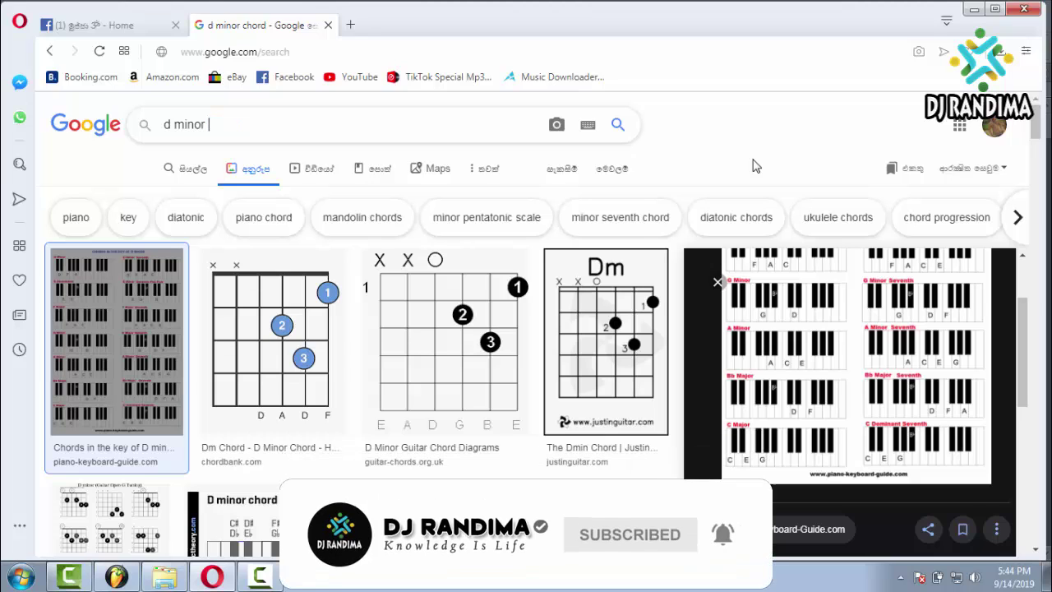
{"action": "type", "text": "scale"}
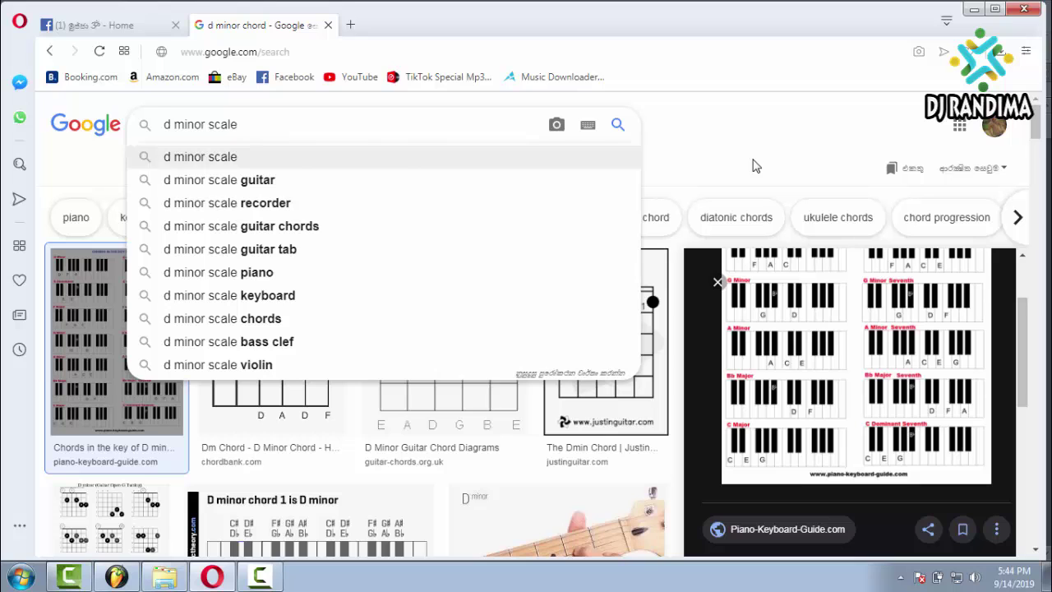
{"action": "key", "text": "Return"}
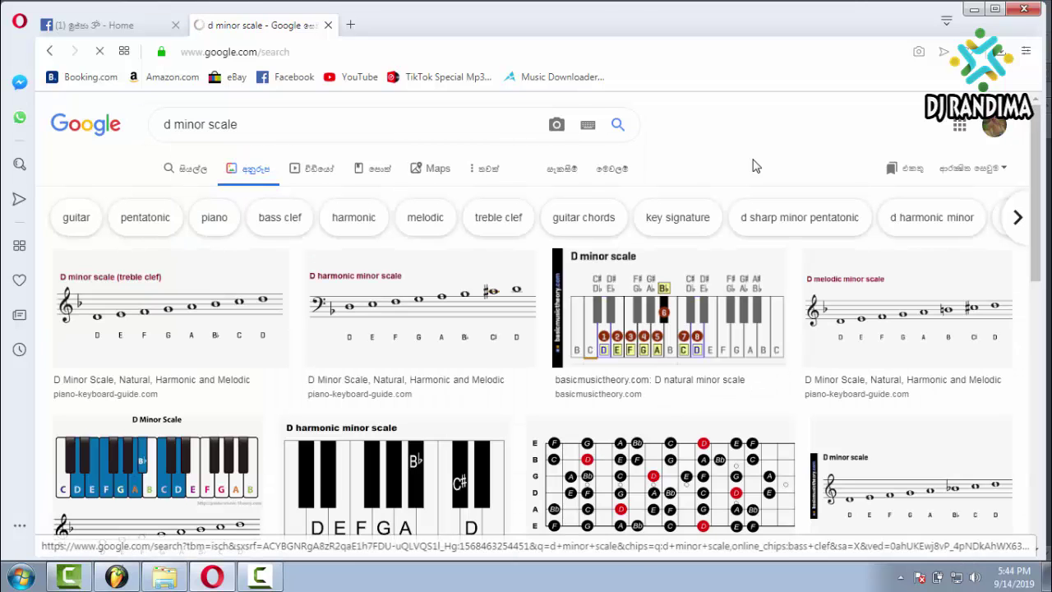
{"action": "scroll", "coordinate": [756, 166], "scroll_direction": "down", "scroll_amount": 1}
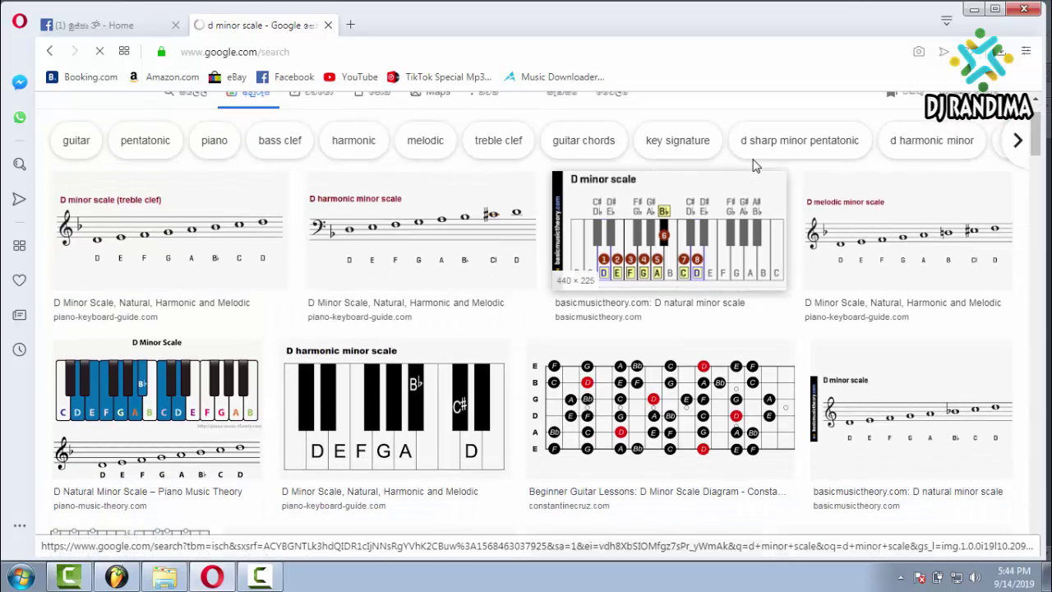
{"action": "left_click", "coordinate": [756, 167]}
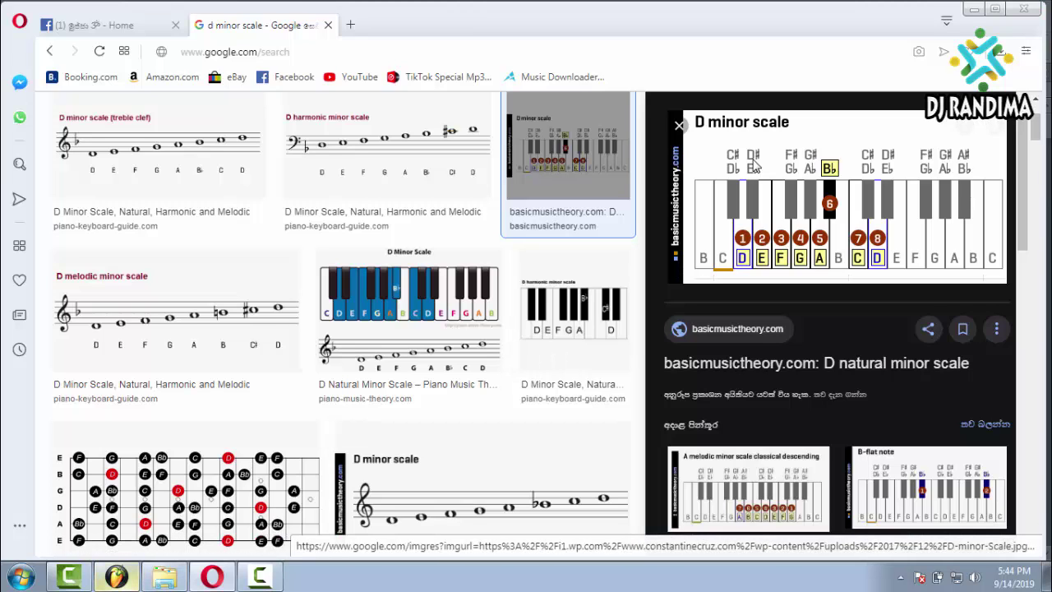
Switch to FL Studio, replace the Kick channel with MIDI Out, and close the plugin window.
{"action": "key", "text": "alt+Tab"}
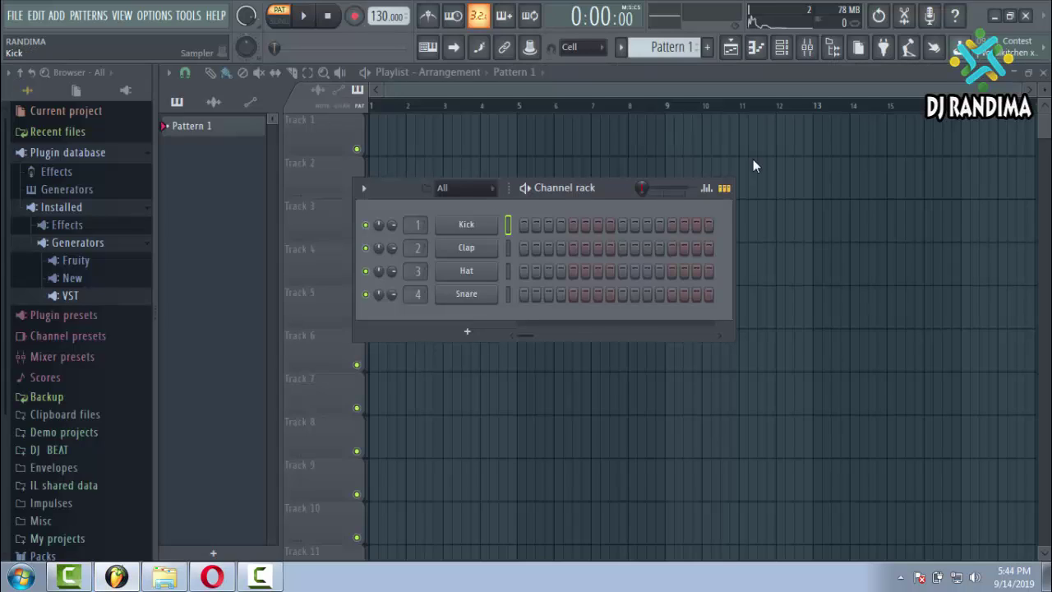
{"action": "key", "text": "Menu"}
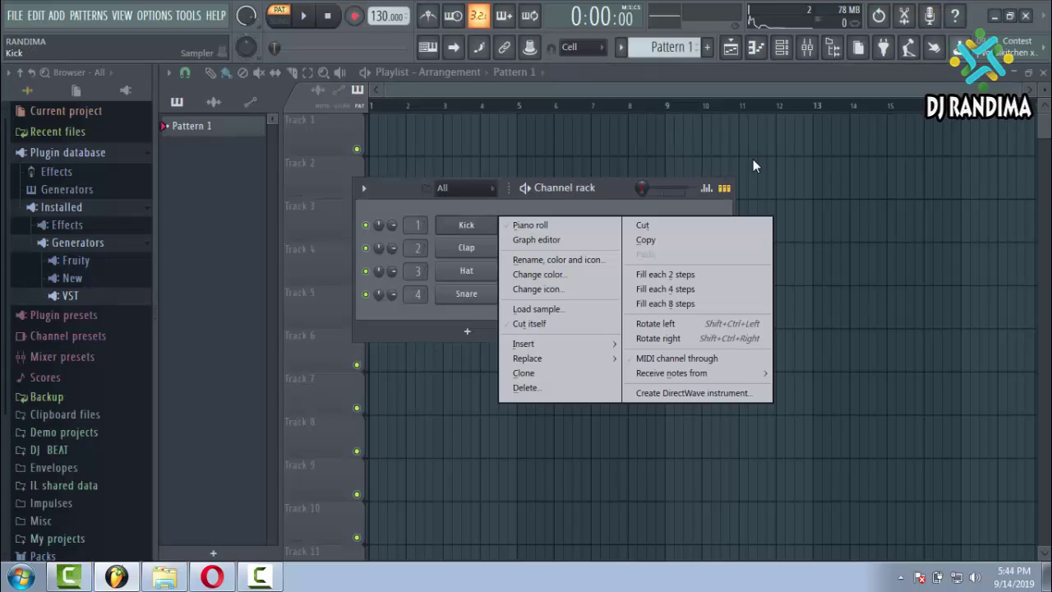
{"action": "key", "text": "Down"}
{"action": "key", "text": "Down"}
{"action": "key", "text": "Down"}
{"action": "key", "text": "Down"}
{"action": "key", "text": "Down"}
{"action": "key", "text": "Down"}
{"action": "key", "text": "Down"}
{"action": "key", "text": "Down"}
{"action": "key", "text": "Down"}
{"action": "key", "text": "Right"}
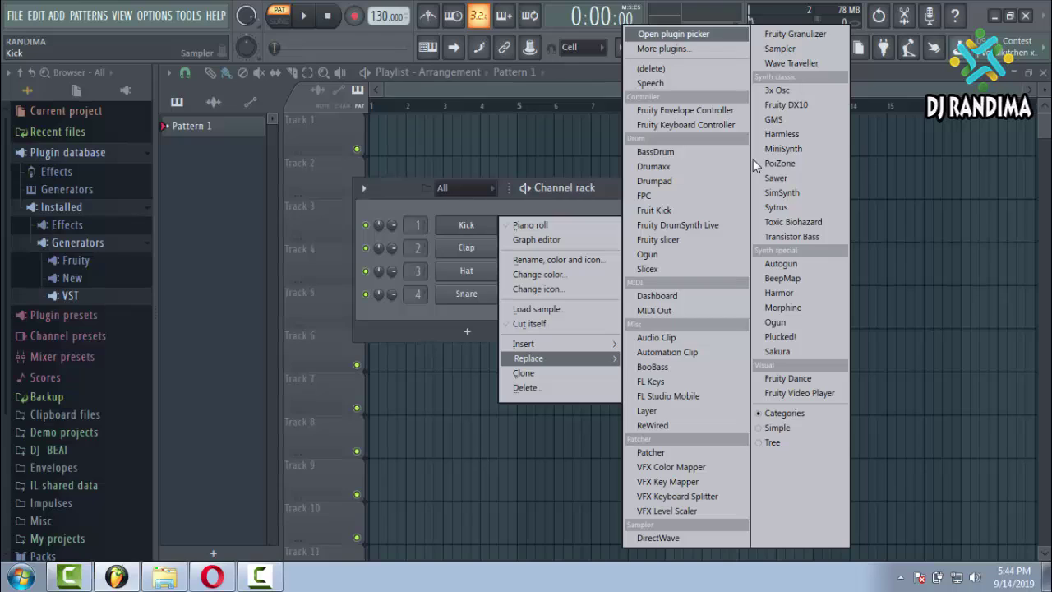
{"action": "key", "text": "Down"}
{"action": "key", "text": "Down"}
{"action": "key", "text": "Down"}
{"action": "key", "text": "Down"}
{"action": "key", "text": "Down"}
{"action": "key", "text": "Down"}
{"action": "key", "text": "Down"}
{"action": "key", "text": "Down"}
{"action": "key", "text": "Down"}
{"action": "key", "text": "Down"}
{"action": "key", "text": "Down"}
{"action": "key", "text": "Down"}
{"action": "key", "text": "Down"}
{"action": "key", "text": "Down"}
{"action": "key", "text": "Down"}
{"action": "key", "text": "Down"}
{"action": "key", "text": "Down"}
{"action": "key", "text": "Down"}
{"action": "key", "text": "Up"}
{"action": "key", "text": "Up"}
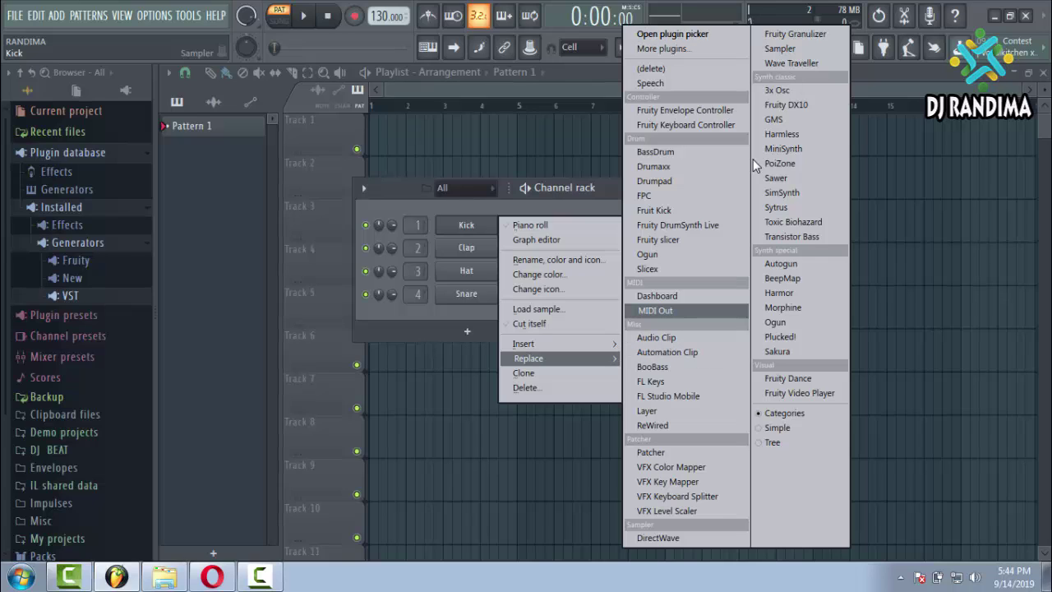
{"action": "key", "text": "Return"}
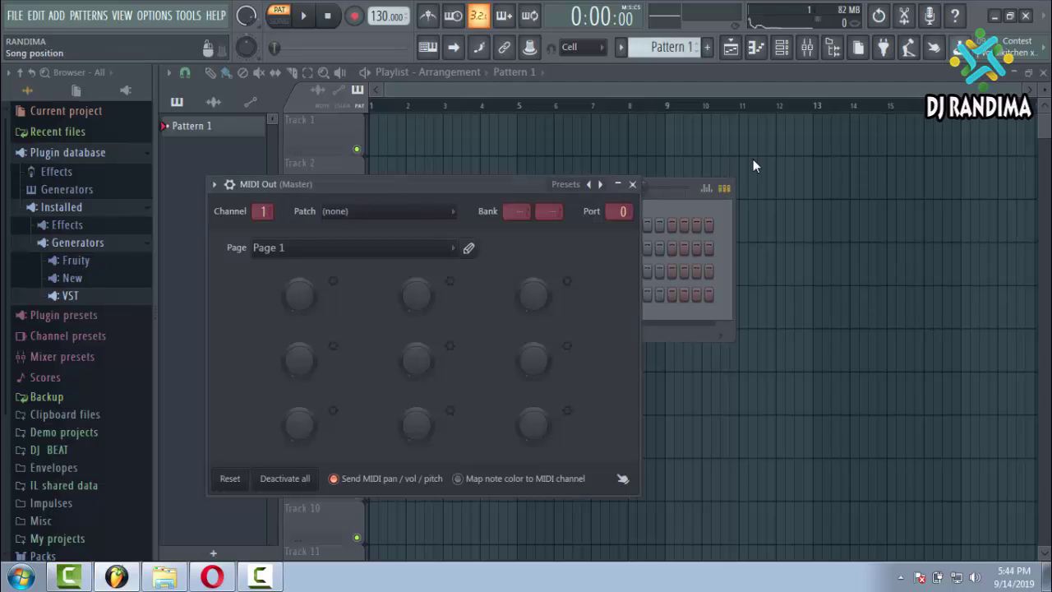
{"action": "key", "text": "Escape"}
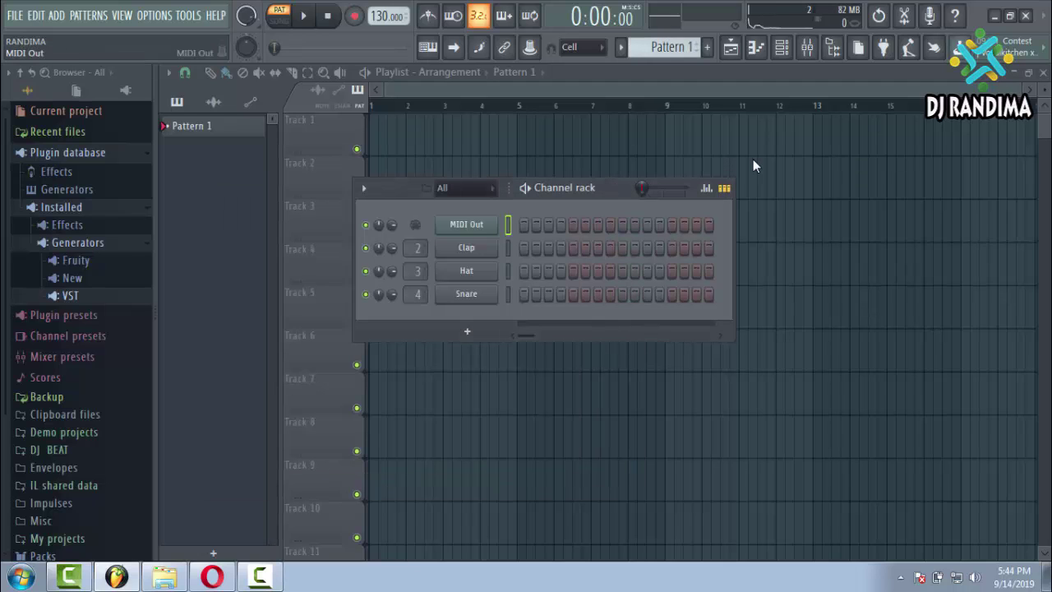
Open the piano roll of the MIDI Out channel.
{"action": "key", "text": "Menu"}
{"action": "key", "text": "Down"}
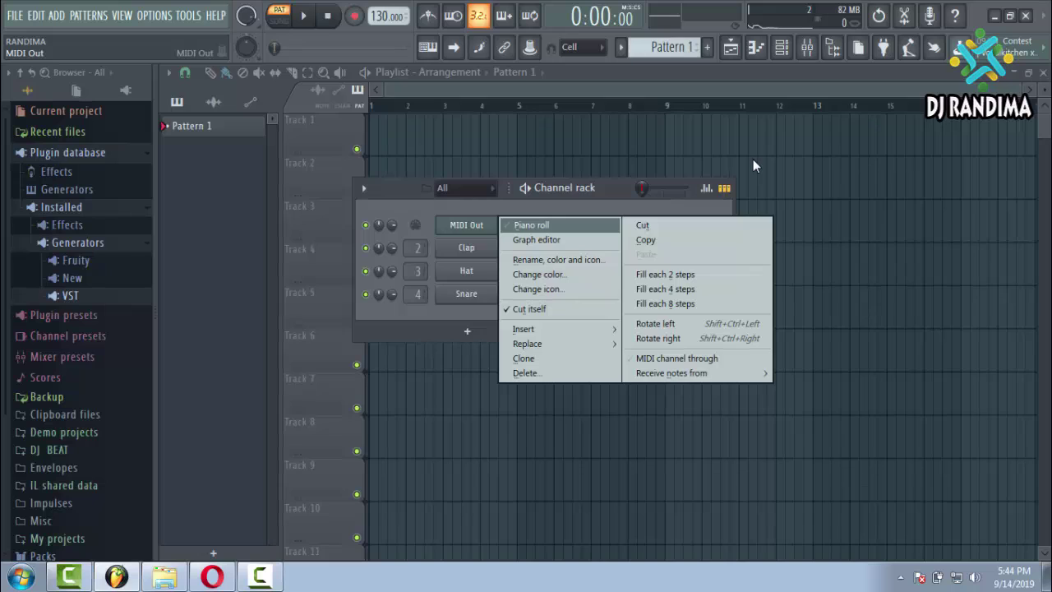
{"action": "key", "text": "Return"}
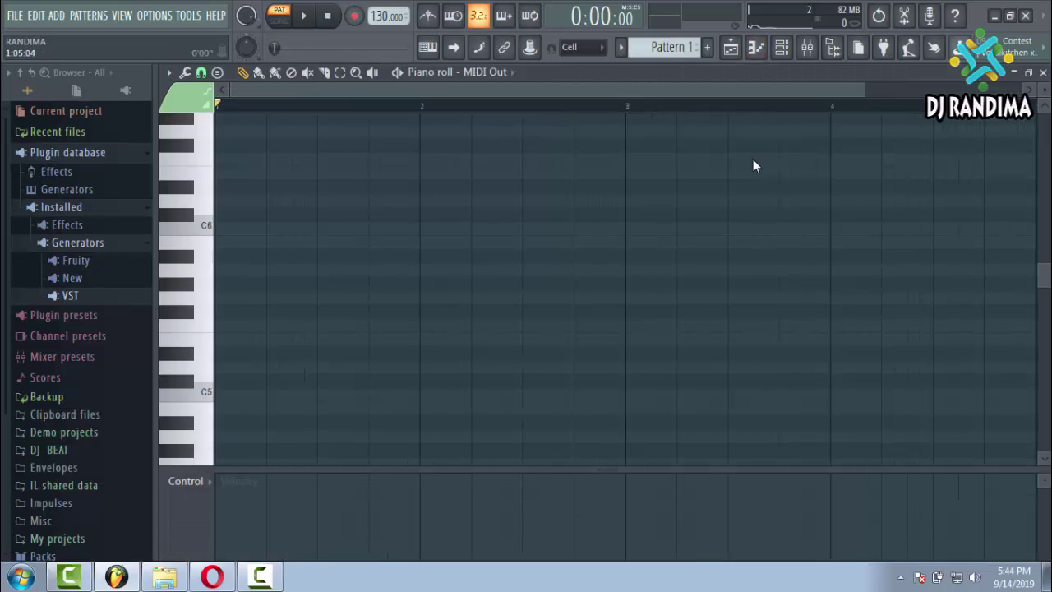
Stamp the Minor Melodic scale with its root on D5 at the start of bar 1.
{"action": "left_click", "coordinate": [218, 72]}
{"action": "key", "text": "Down"}
{"action": "key", "text": "Down"}
{"action": "key", "text": "Down"}
{"action": "key", "text": "Down"}
{"action": "key", "text": "Down"}
{"action": "key", "text": "Down"}
{"action": "key", "text": "Down"}
{"action": "key", "text": "Down"}
{"action": "key", "text": "Down"}
{"action": "key", "text": "Down"}
{"action": "key", "text": "Down"}
{"action": "key", "text": "Down"}
{"action": "key", "text": "Down"}
{"action": "key", "text": "Down"}
{"action": "key", "text": "Down"}
{"action": "key", "text": "Down"}
{"action": "key", "text": "Down"}
{"action": "key", "text": "Down"}
{"action": "key", "text": "Down"}
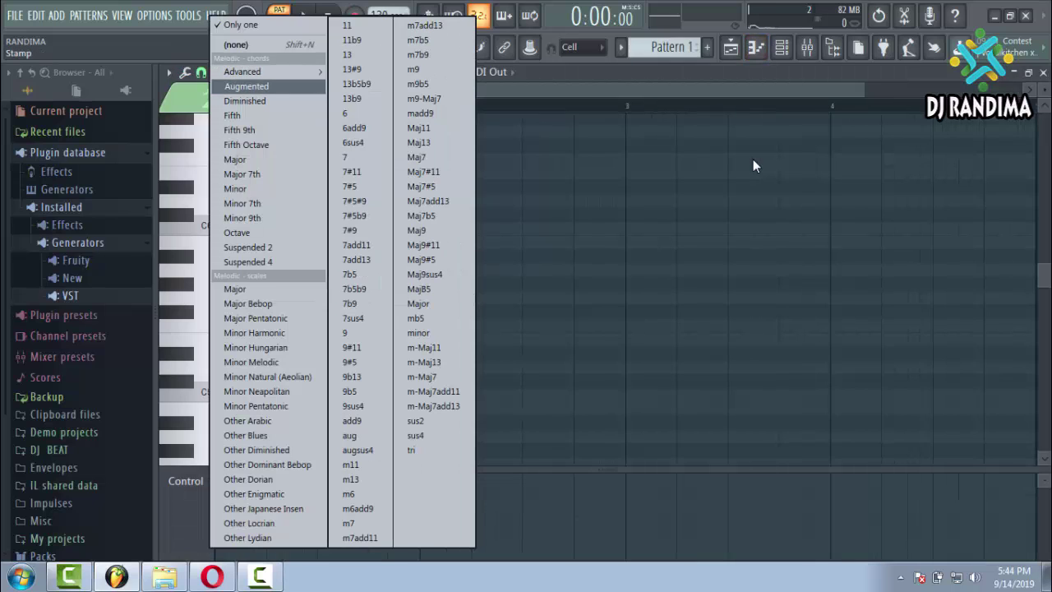
{"action": "key", "text": "Down"}
{"action": "key", "text": "Down"}
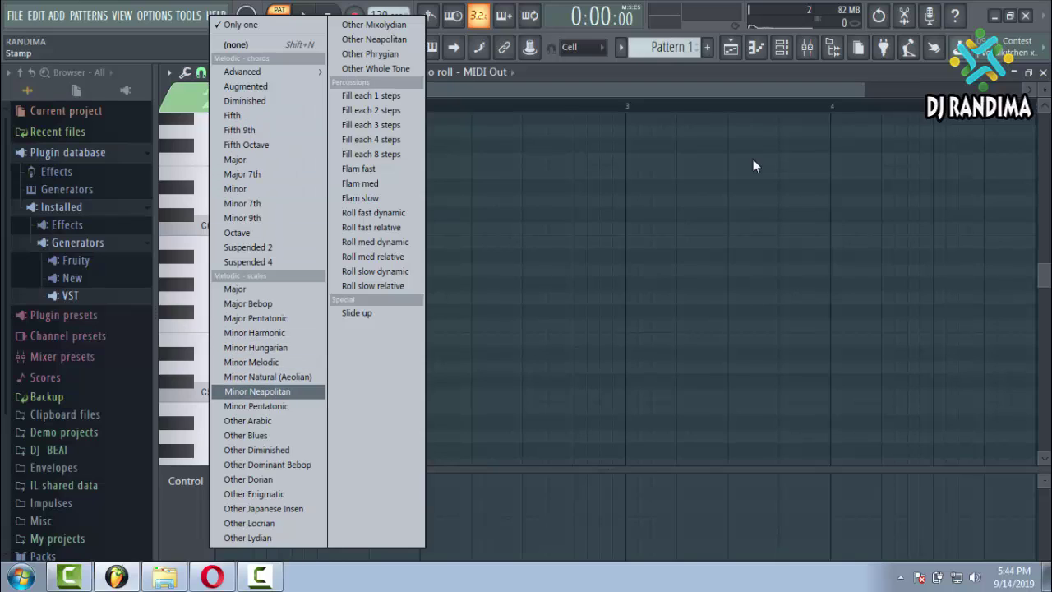
{"action": "key", "text": "Up"}
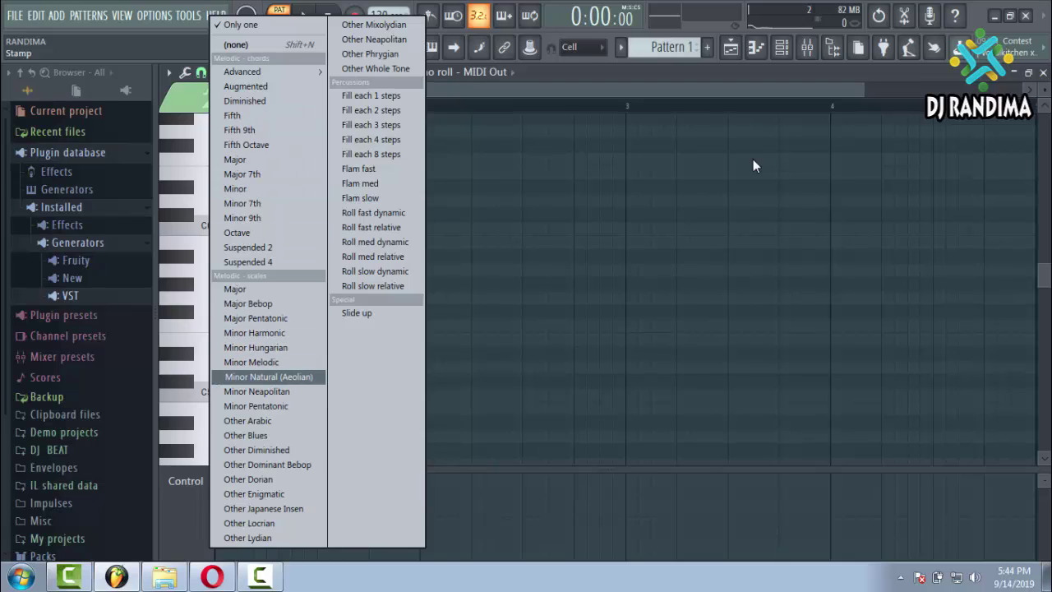
{"action": "key", "text": "Down"}
{"action": "key", "text": "Down"}
{"action": "key", "text": "Down"}
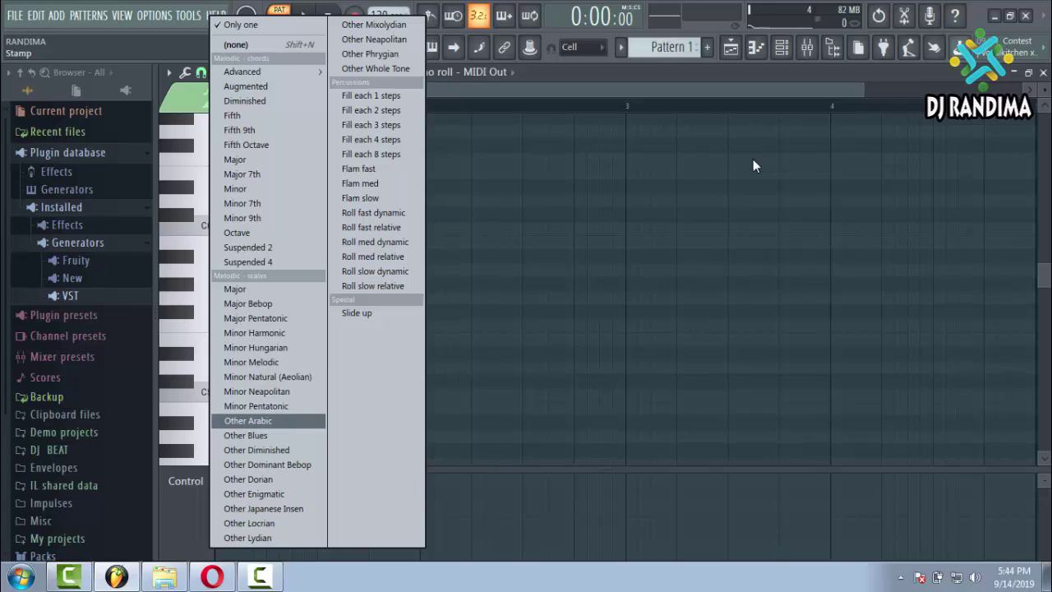
{"action": "key", "text": "Up"}
{"action": "key", "text": "Up"}
{"action": "key", "text": "Up"}
{"action": "key", "text": "Up"}
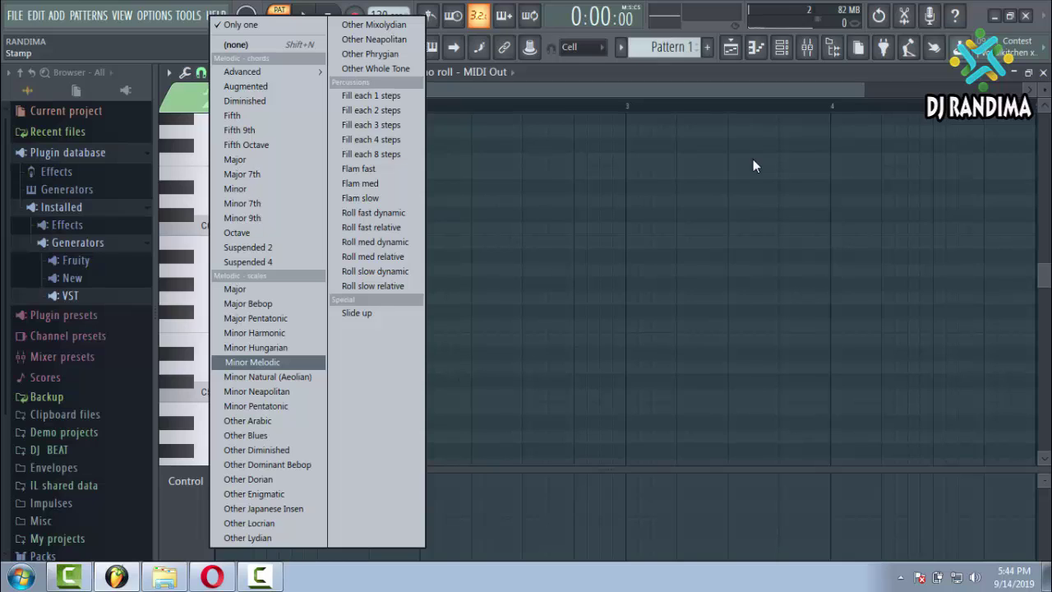
{"action": "key", "text": "Return"}
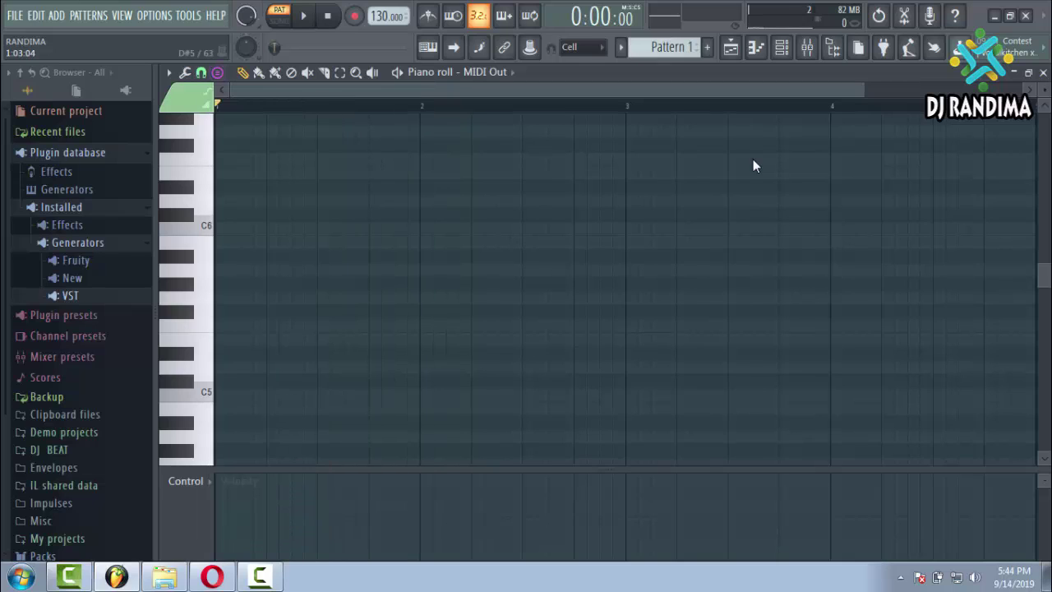
{"action": "left_click", "coordinate": [217, 367]}
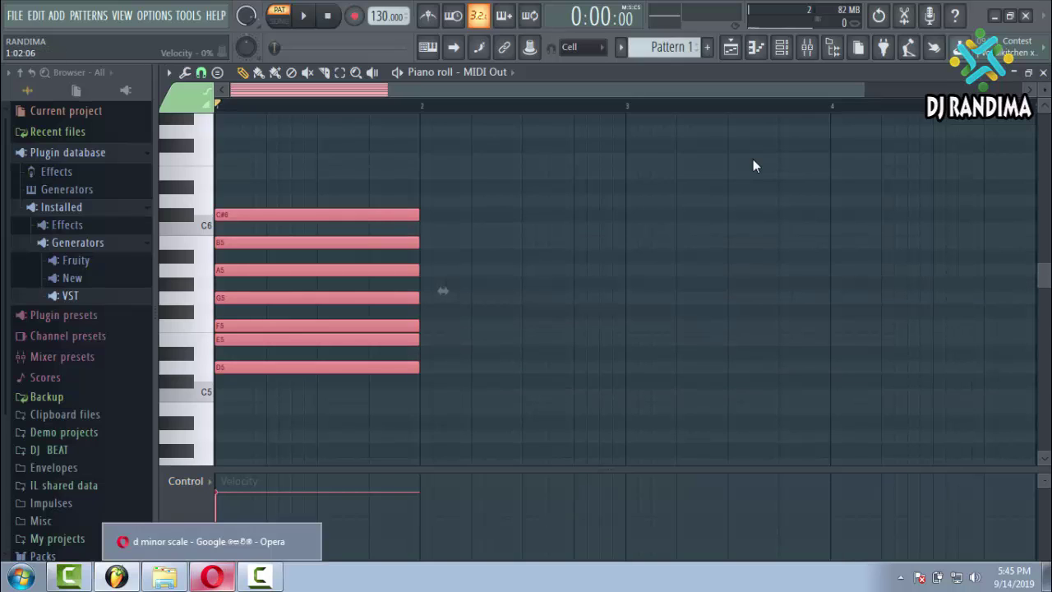
Compare the stamped notes with the D minor keyboard diagram in Opera, and delete them all in FL Studio.
{"action": "left_click", "coordinate": [212, 576]}
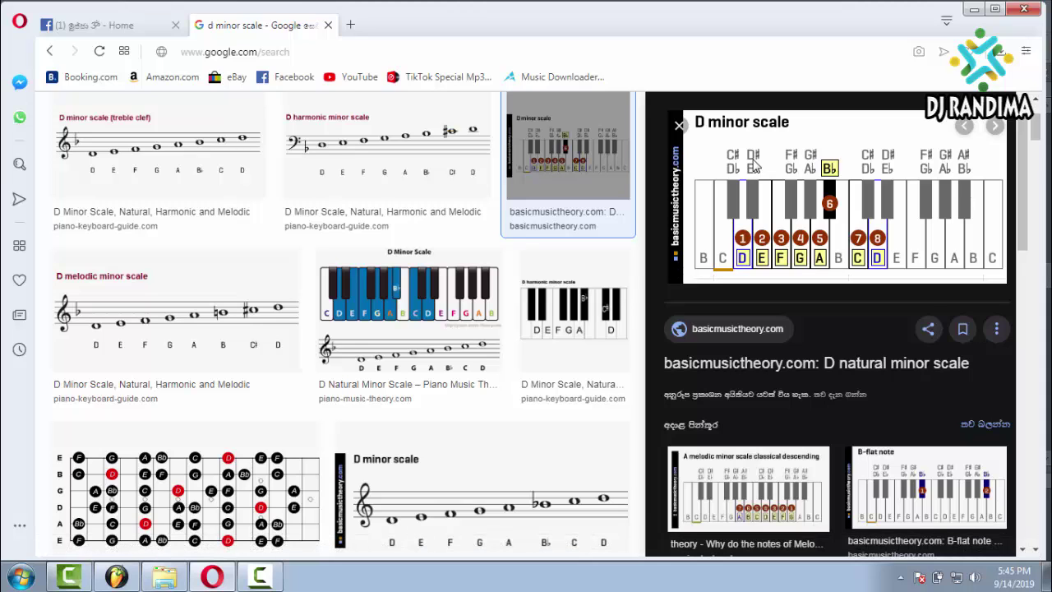
{"action": "key", "text": "alt+Tab"}
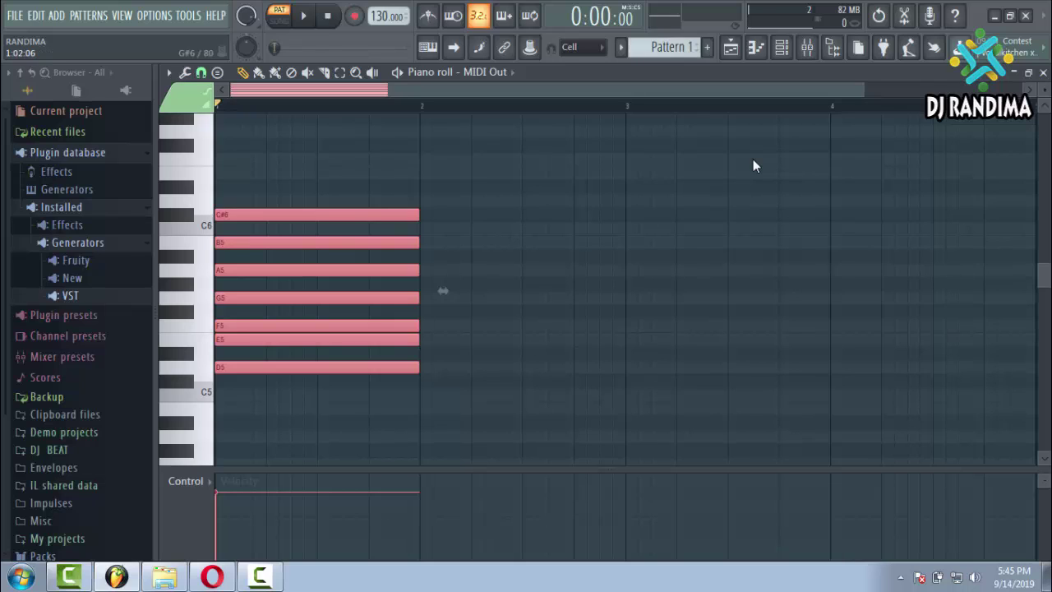
{"action": "left_click", "coordinate": [754, 166]}
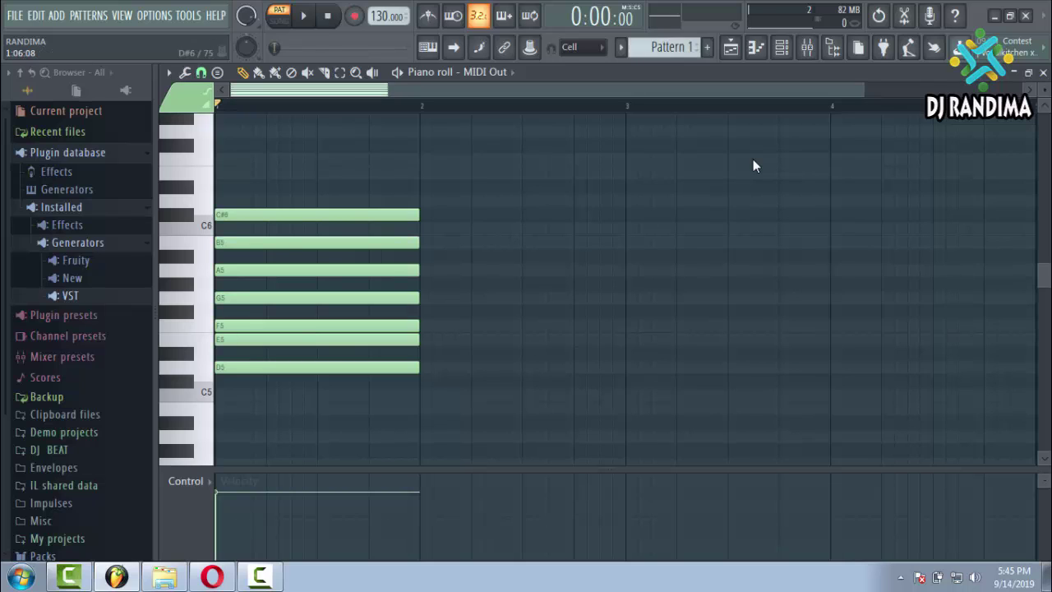
{"action": "key", "text": "ctrl+a"}
{"action": "key", "text": "Delete"}
Try the Minor Harmonic scale stamp with its root on D5 at the start of bar 1.
{"action": "left_click", "coordinate": [217, 73]}
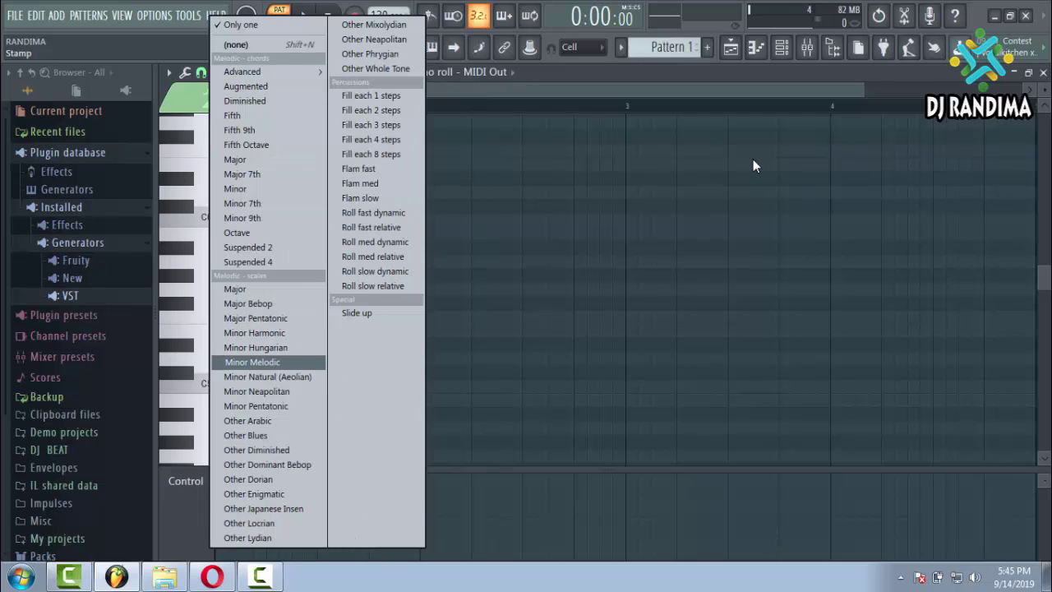
{"action": "left_click", "coordinate": [254, 332]}
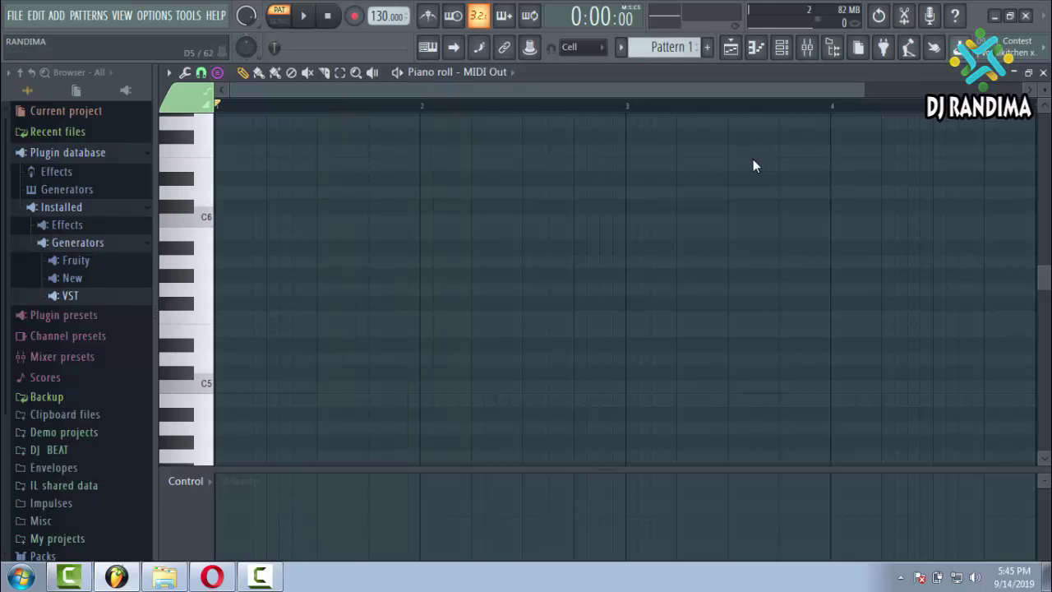
{"action": "left_click", "coordinate": [233, 358]}
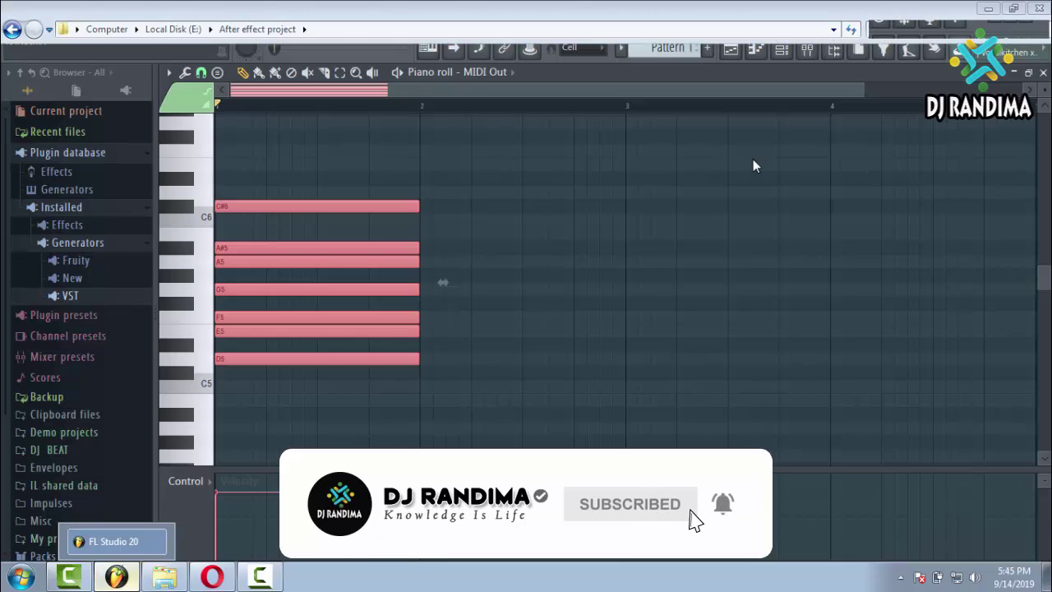
Replace the harmonic scale notes with a Minor Natural (Aeolian) stamp rooted on D5 at bar 1.
{"action": "key", "text": "alt+Tab"}
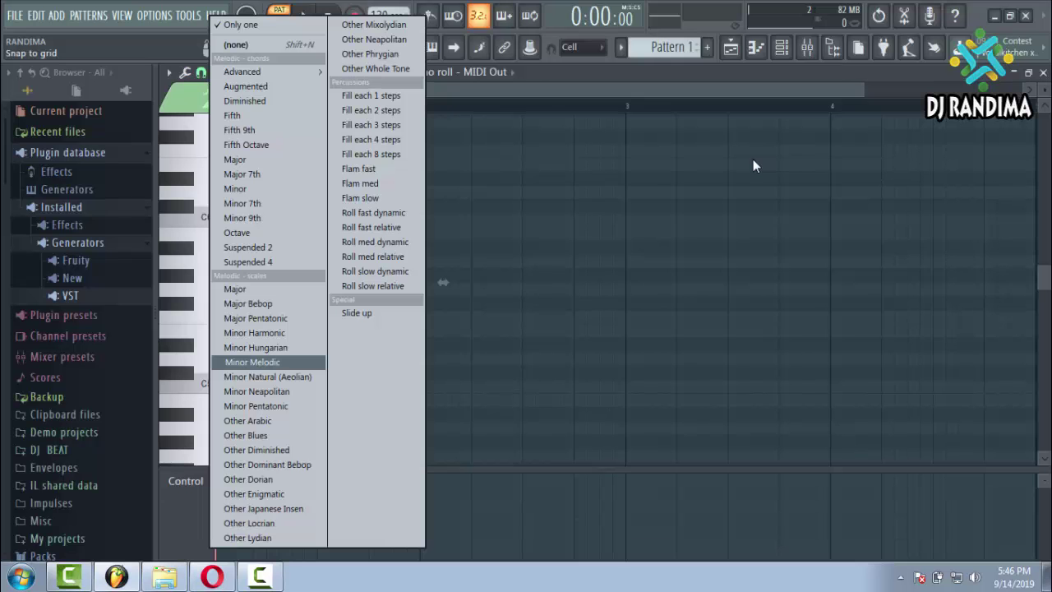
{"action": "key", "text": "Down"}
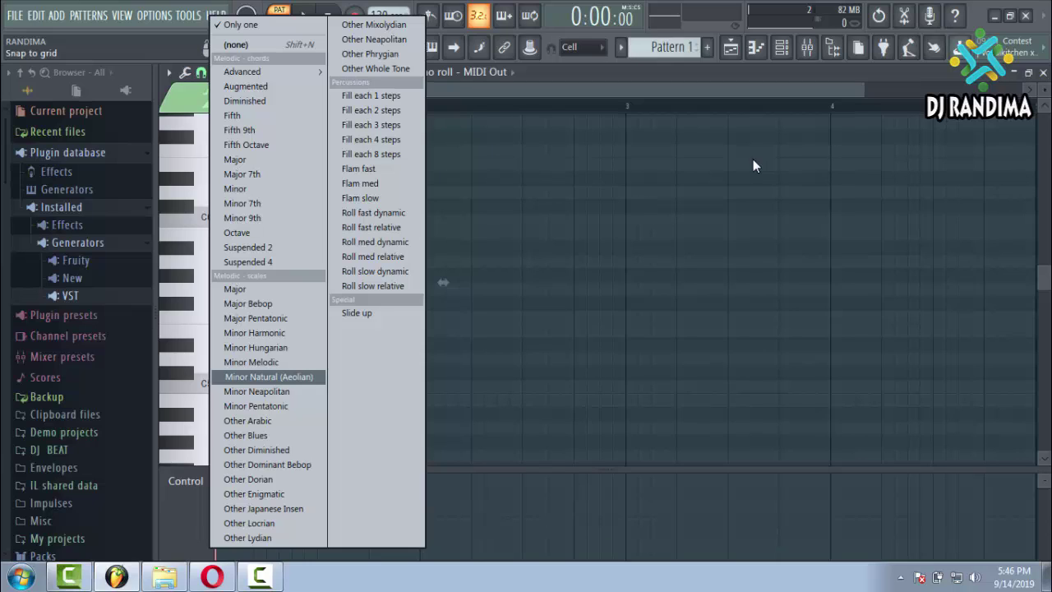
{"action": "key", "text": "Return"}
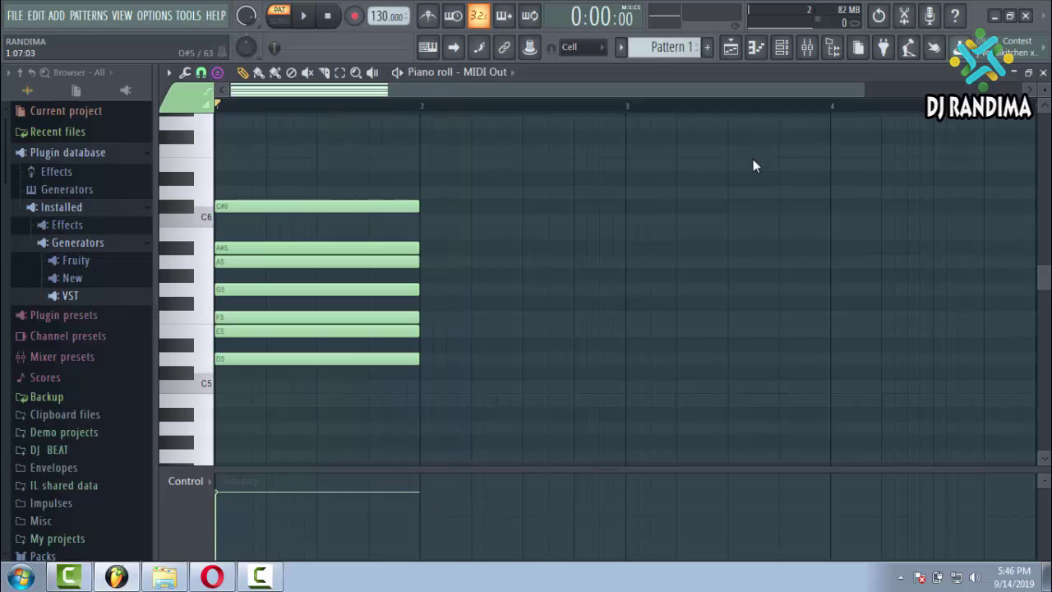
{"action": "right_click", "coordinate": [238, 358]}
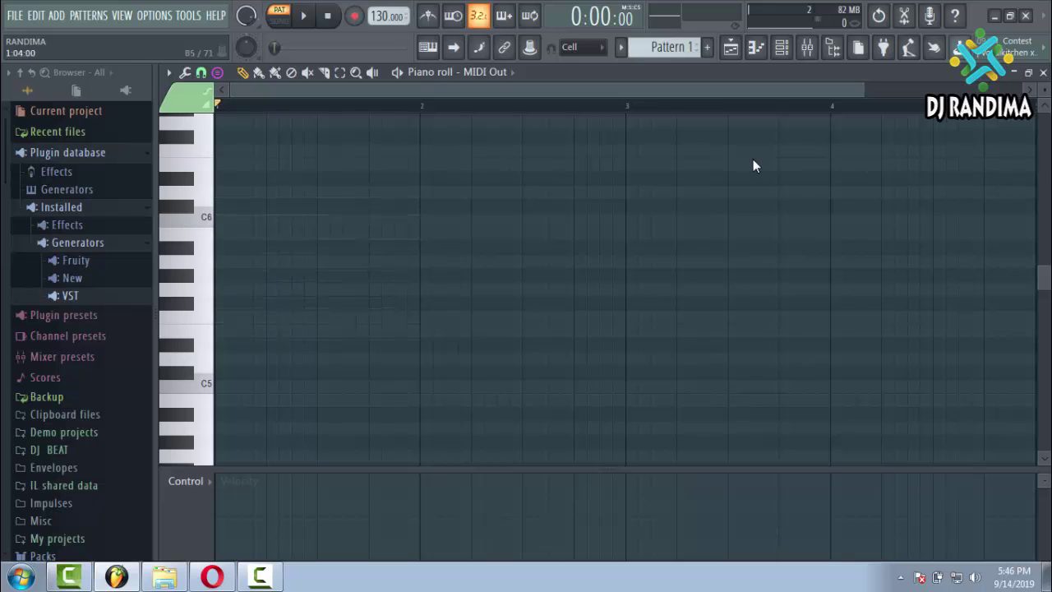
{"action": "left_click", "coordinate": [228, 358]}
{"action": "left_click_drag", "start_coordinate": [326, 356], "coordinate": [313, 356]}
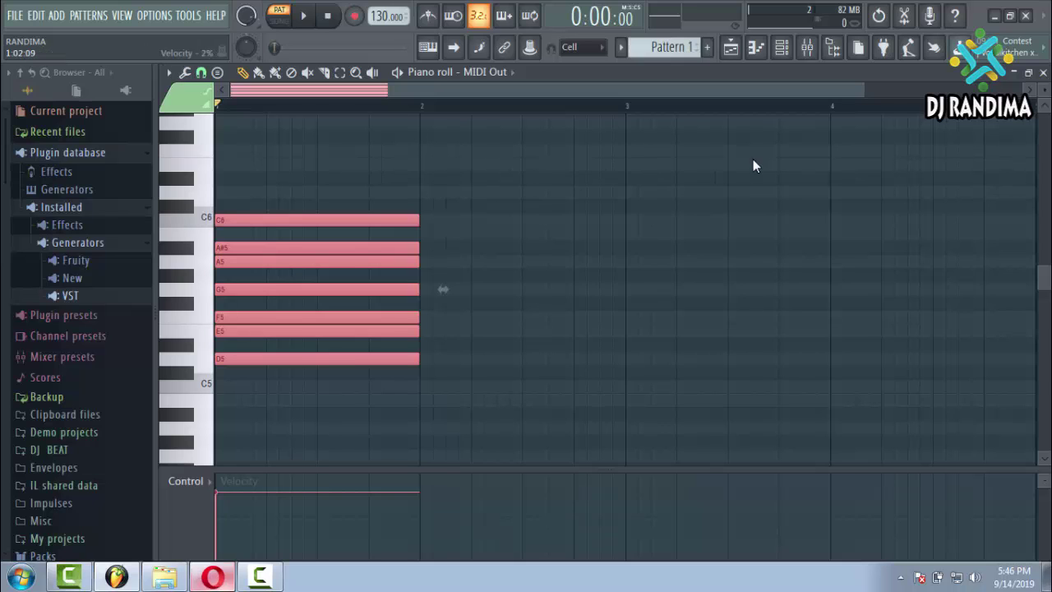
Compare the Minor Natural notes in the piano roll with the D minor keyboard diagram in Opera.
{"action": "key", "text": "alt+Tab"}
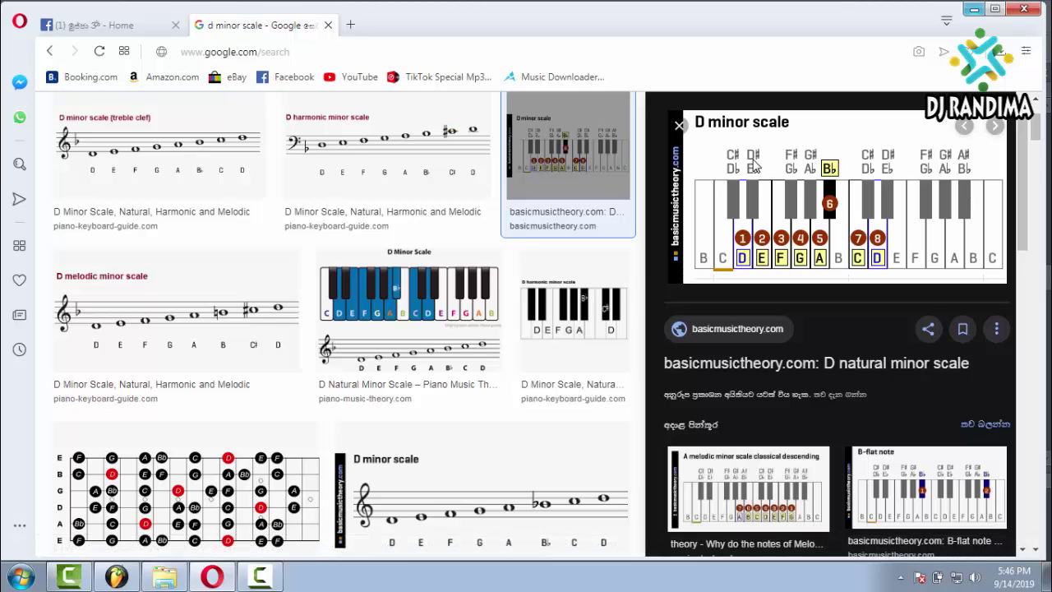
{"action": "key", "text": "alt+Tab"}
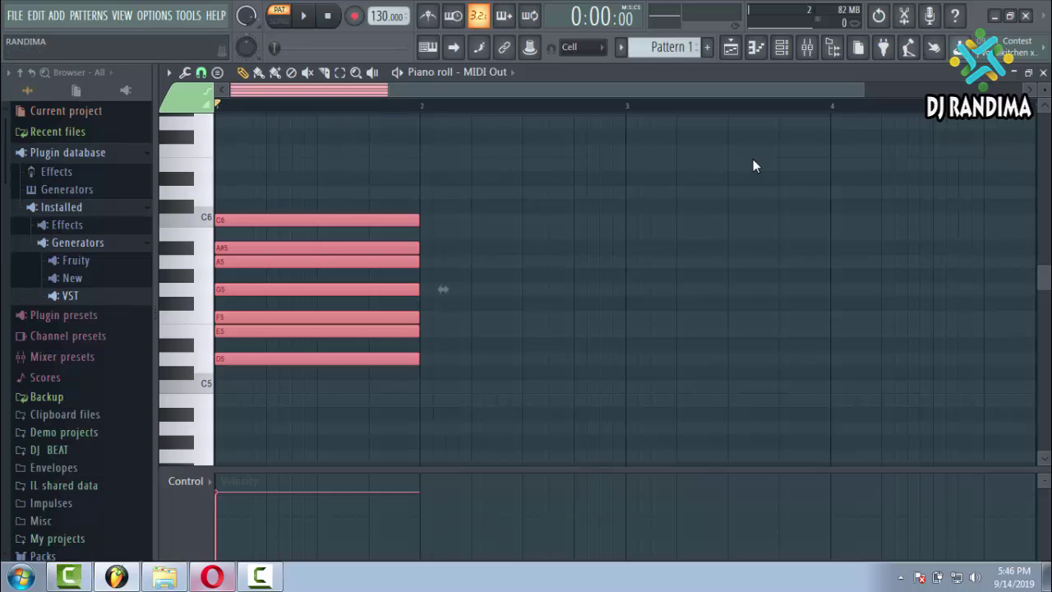
{"action": "key", "text": "alt+Tab"}
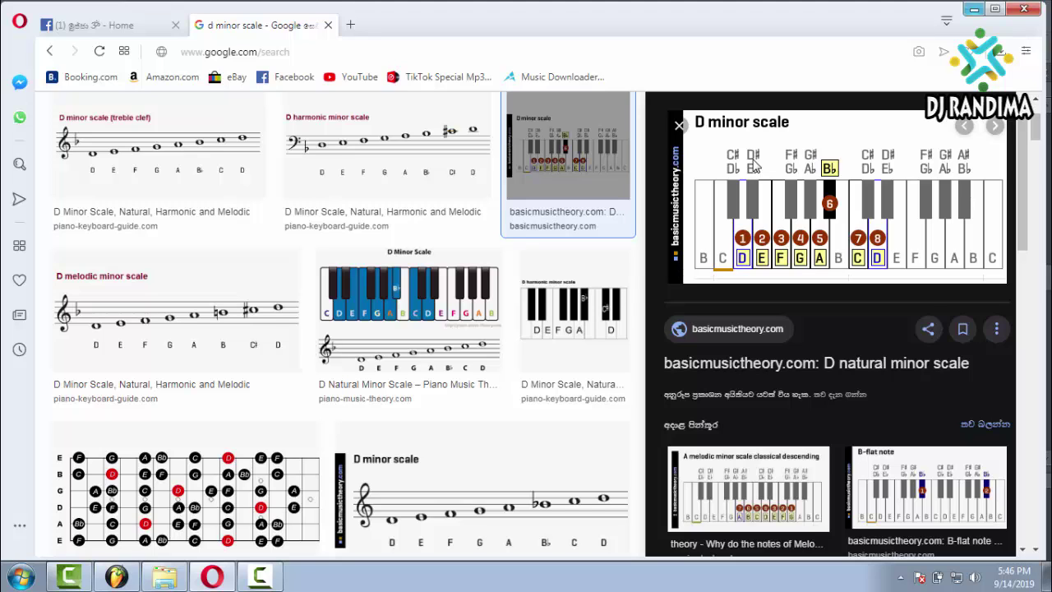
{"action": "key", "text": "alt+Tab"}
{"action": "left_click", "coordinate": [216, 72]}
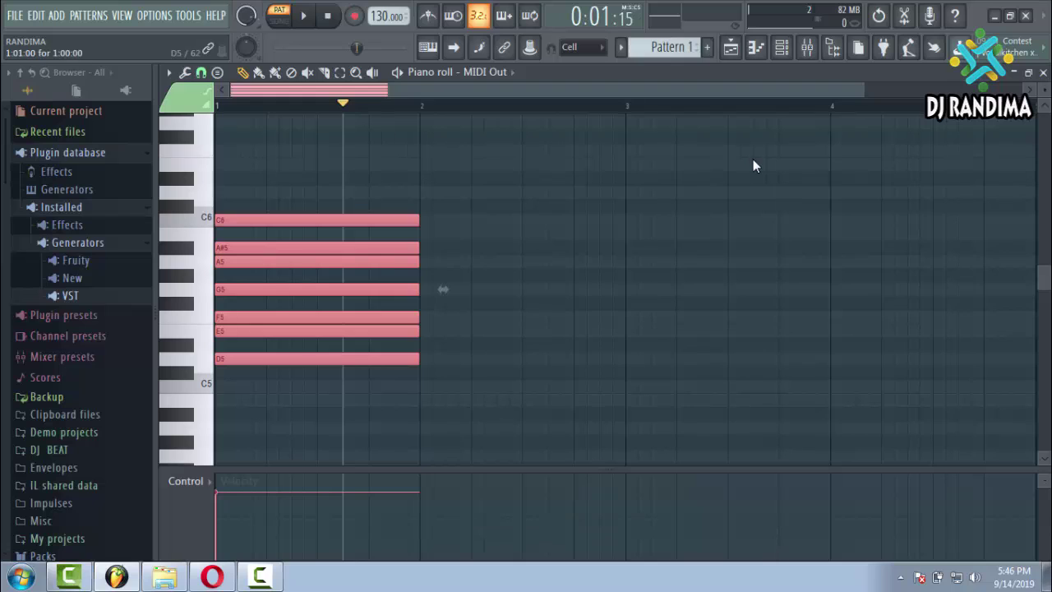
Copy the D5 scale notes one octave up to D6 and one octave below the original to D4.
{"action": "mouse_move", "coordinate": [255, 358]}
{"action": "left_mouse_down", "text": "shift"}
{"action": "mouse_move", "coordinate": [397, 330]}
{"action": "mouse_move", "coordinate": [306, 206]}
{"action": "mouse_move", "coordinate": [235, 192]}
{"action": "left_mouse_up", "text": "shift"}
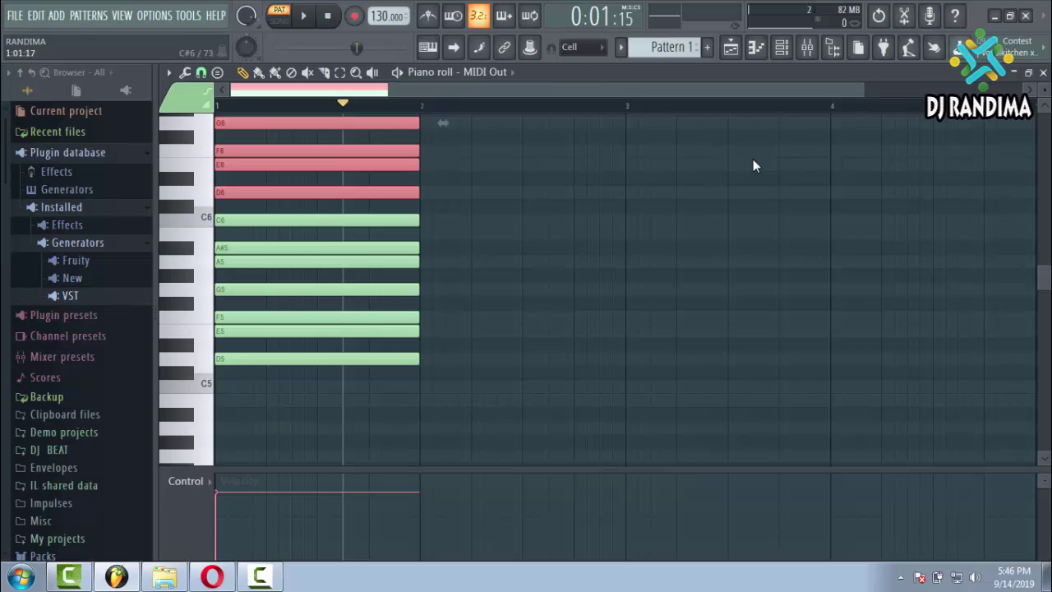
{"action": "mouse_move", "coordinate": [237, 192]}
{"action": "left_mouse_down", "text": "shift"}
{"action": "mouse_move", "coordinate": [274, 192]}
{"action": "mouse_move", "coordinate": [505, 399]}
{"action": "mouse_move", "coordinate": [415, 472]}
{"action": "mouse_move", "coordinate": [233, 438]}
{"action": "mouse_move", "coordinate": [233, 451]}
{"action": "left_mouse_up", "text": "shift"}
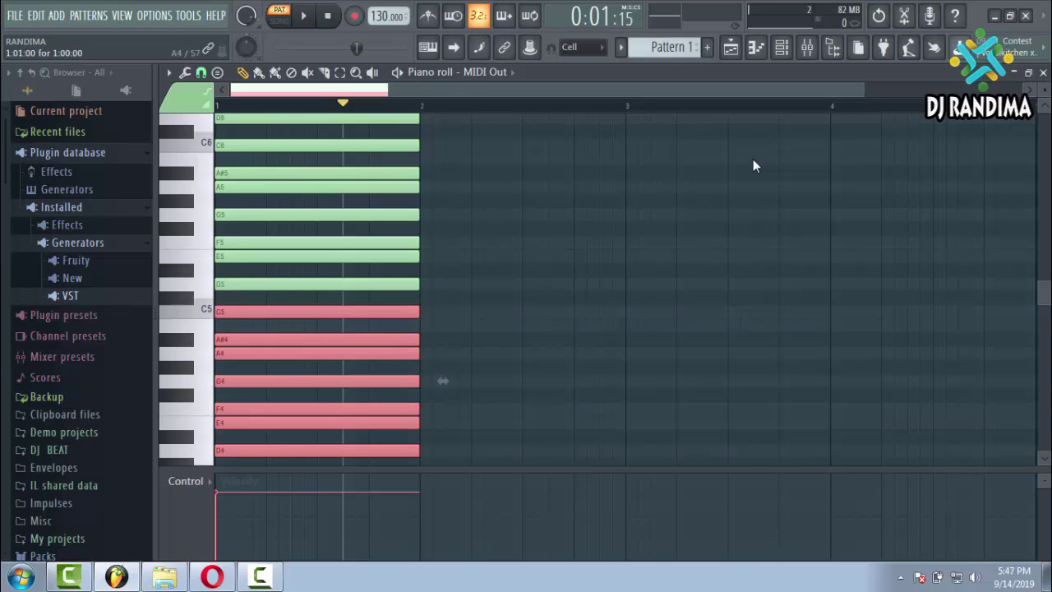
Select all the scale notes, lengthen them from bar 1 to past bar 12, and close the piano roll.
{"action": "scroll", "coordinate": [395, 359], "scroll_direction": "up", "scroll_amount": 3}
{"action": "key", "text": "ctrl+a"}
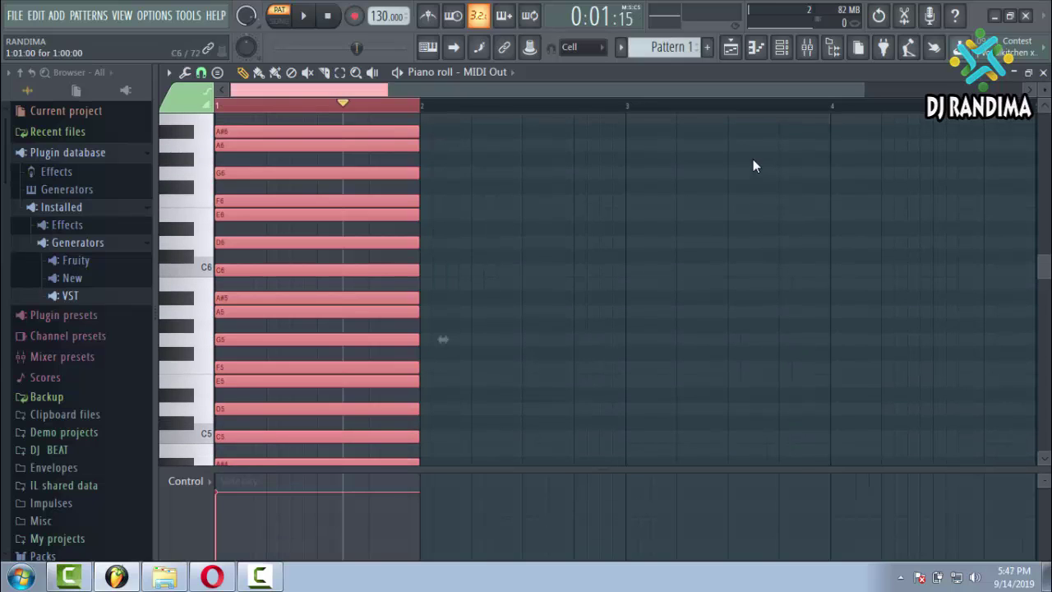
{"action": "left_click_drag", "start_coordinate": [418, 145], "coordinate": [1051, 228]}
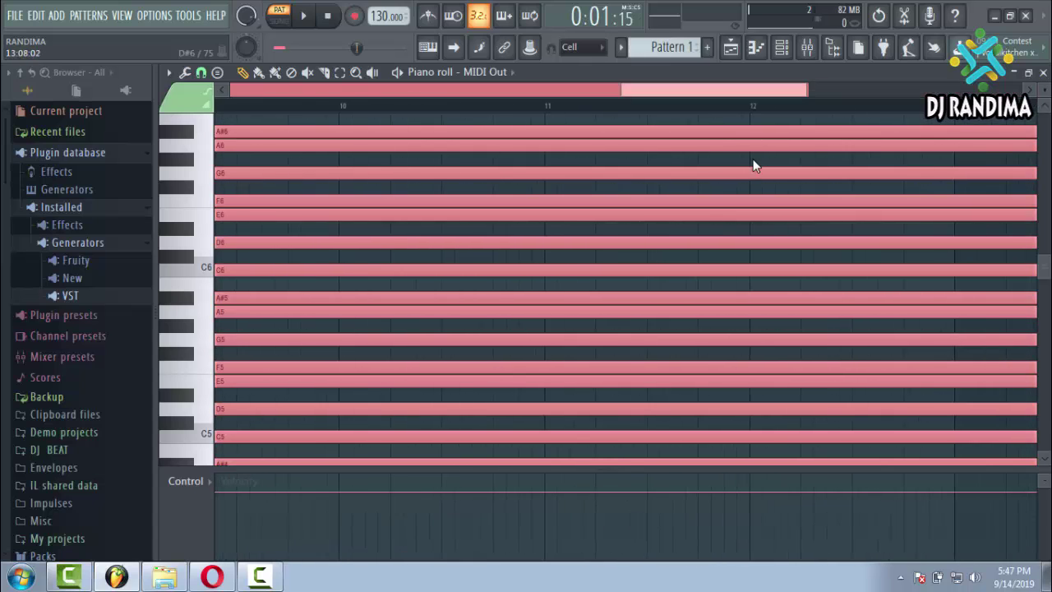
{"action": "left_click", "coordinate": [1043, 73]}
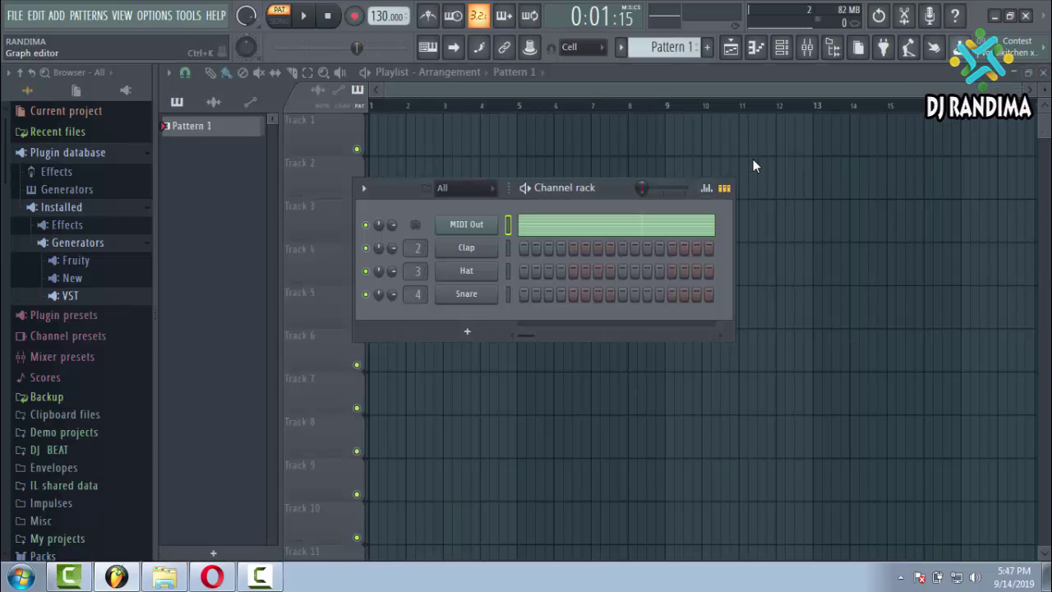
Replace the Clap channel's sampler with FL Keys and open that channel's piano roll.
{"action": "right_click", "coordinate": [496, 244]}
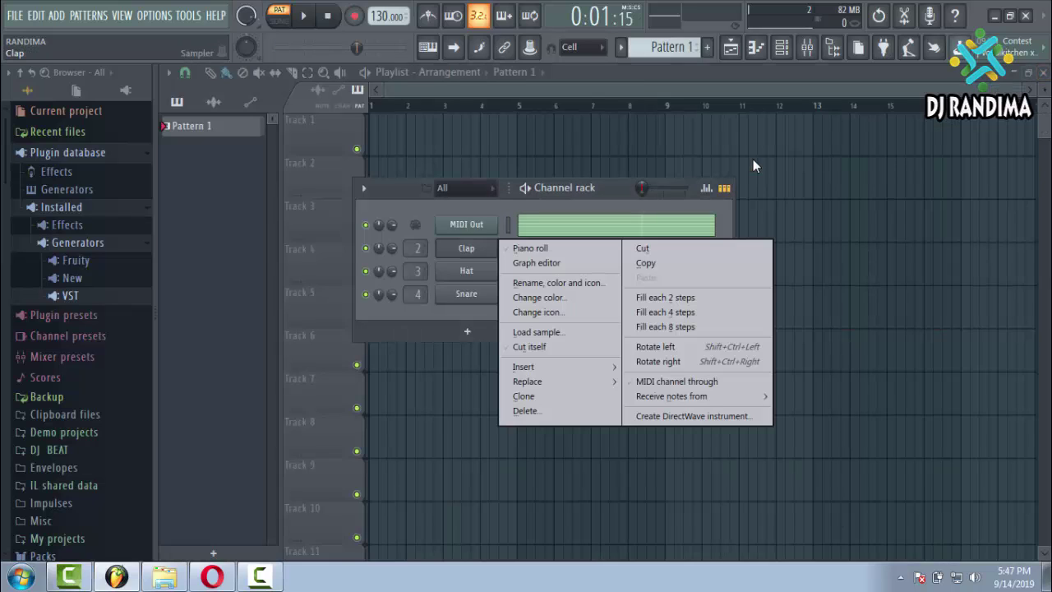
{"action": "mouse_move", "coordinate": [528, 381]}
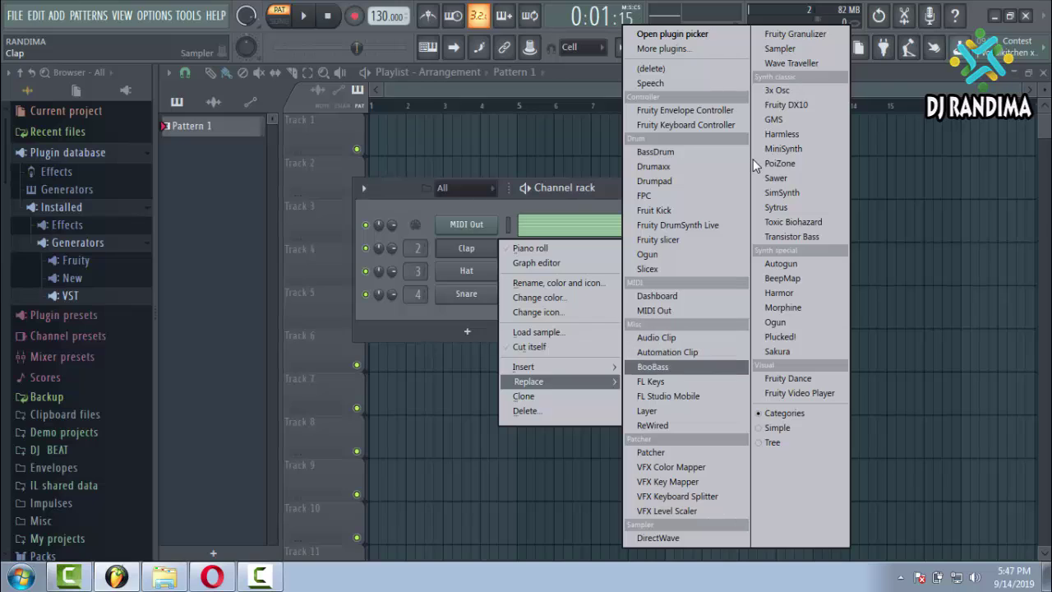
{"action": "left_click", "coordinate": [651, 381]}
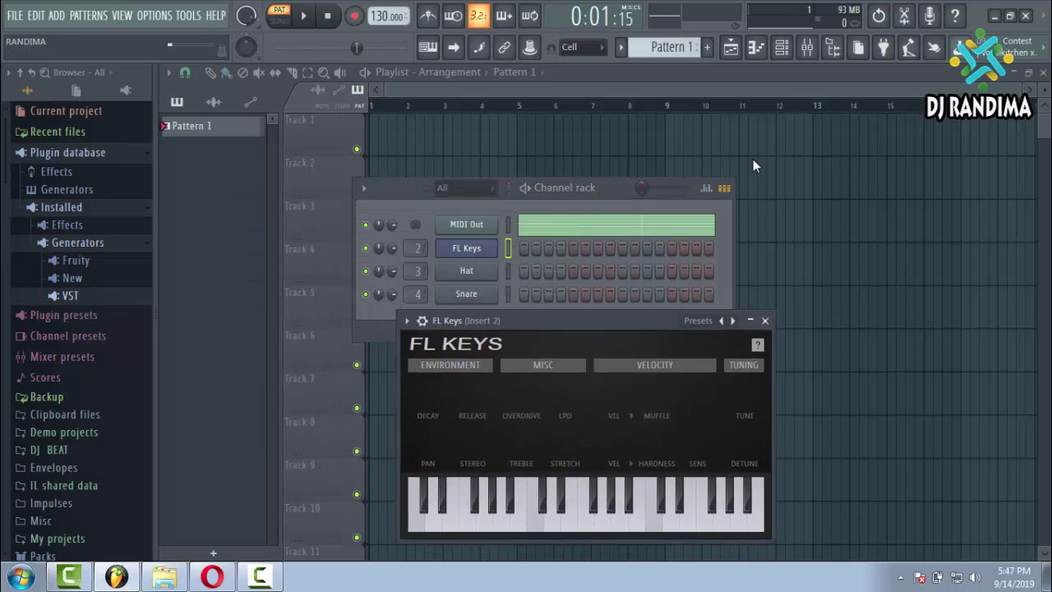
{"action": "right_click", "coordinate": [467, 248]}
{"action": "left_click", "coordinate": [534, 248]}
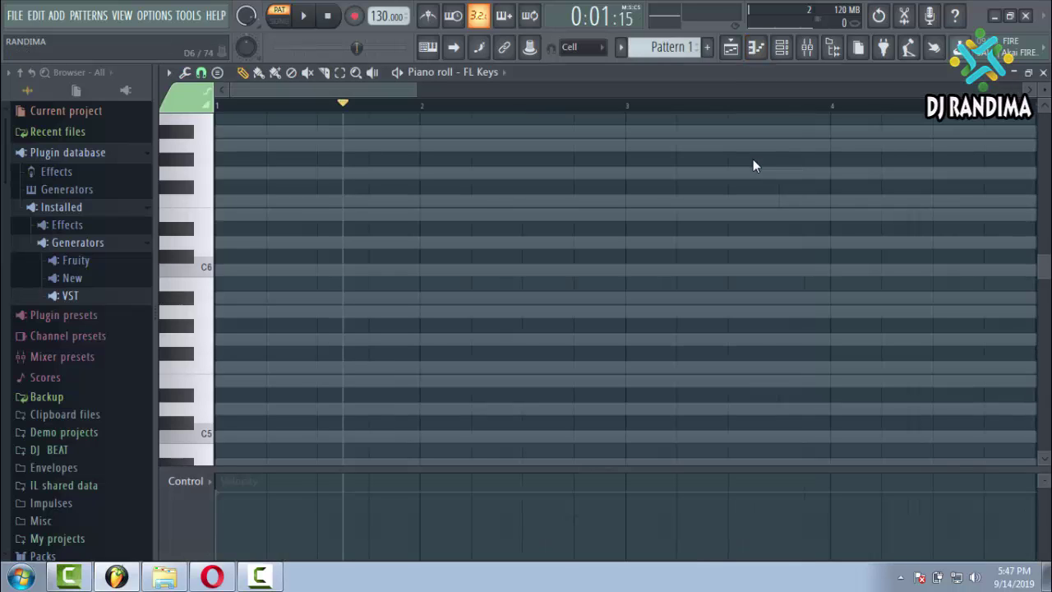
Audition a couple of keys on the FL Keys piano roll keyboard and look over the octaves around C5, C6 and C7.
{"action": "left_click", "coordinate": [197, 242]}
{"action": "left_click", "coordinate": [189, 311]}
{"action": "scroll", "coordinate": [189, 336], "scroll_direction": "down", "scroll_amount": 3}
{"action": "scroll", "coordinate": [189, 336], "scroll_direction": "down", "scroll_amount": 3}
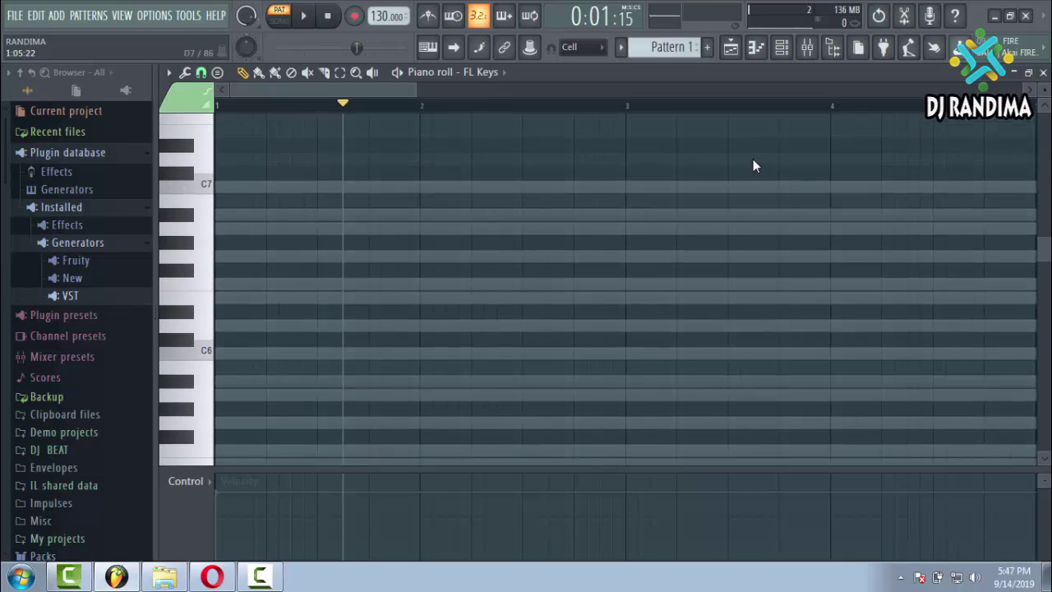
{"action": "scroll", "coordinate": [189, 336], "scroll_direction": "down", "scroll_amount": 3}
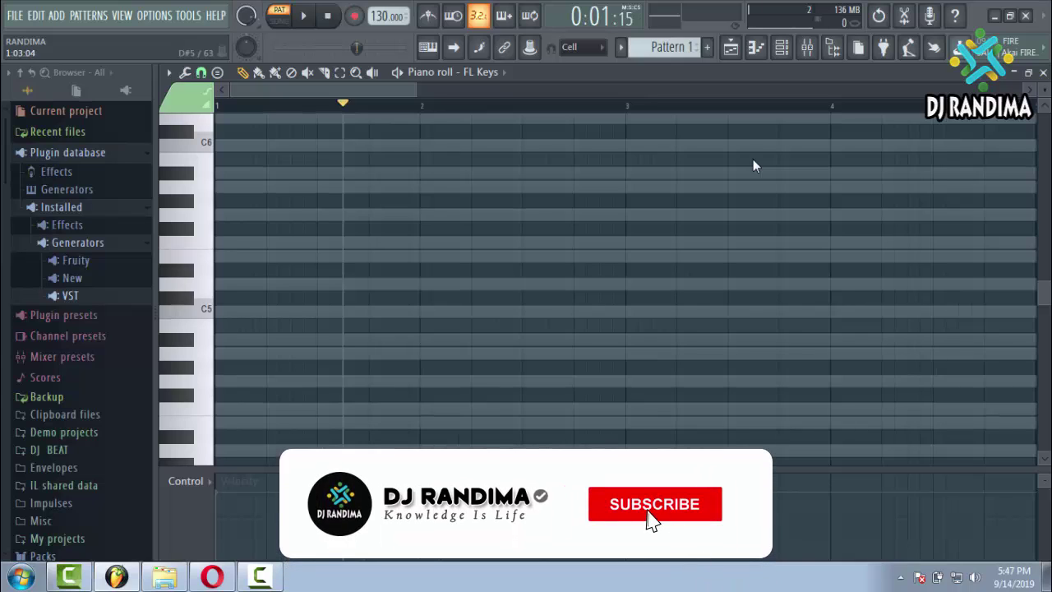
{"action": "scroll", "coordinate": [754, 166], "scroll_direction": "up", "scroll_amount": 3}
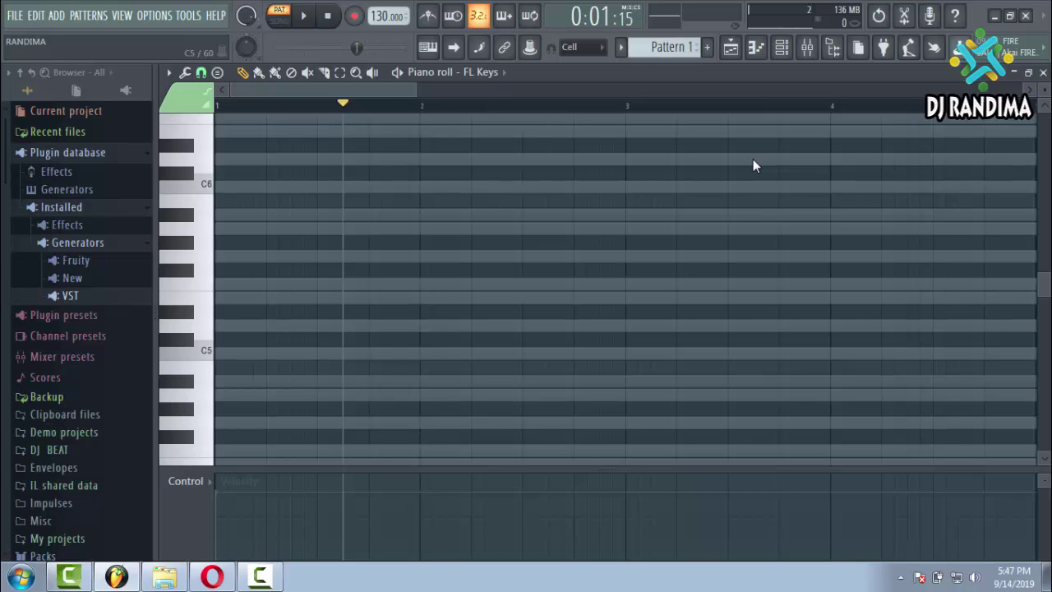
Audition C5, D5, E5, F5, G5, A5 and A#5 in turn in bar 1, placing and deleting each note.
{"action": "left_click", "coordinate": [231, 353]}
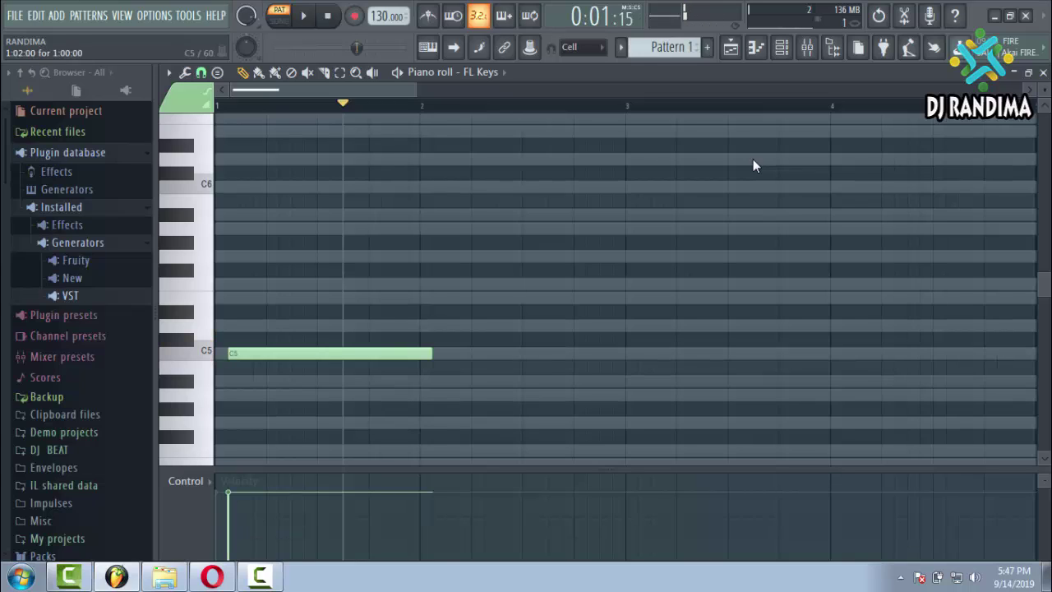
{"action": "right_click", "coordinate": [234, 353]}
{"action": "left_click", "coordinate": [248, 325]}
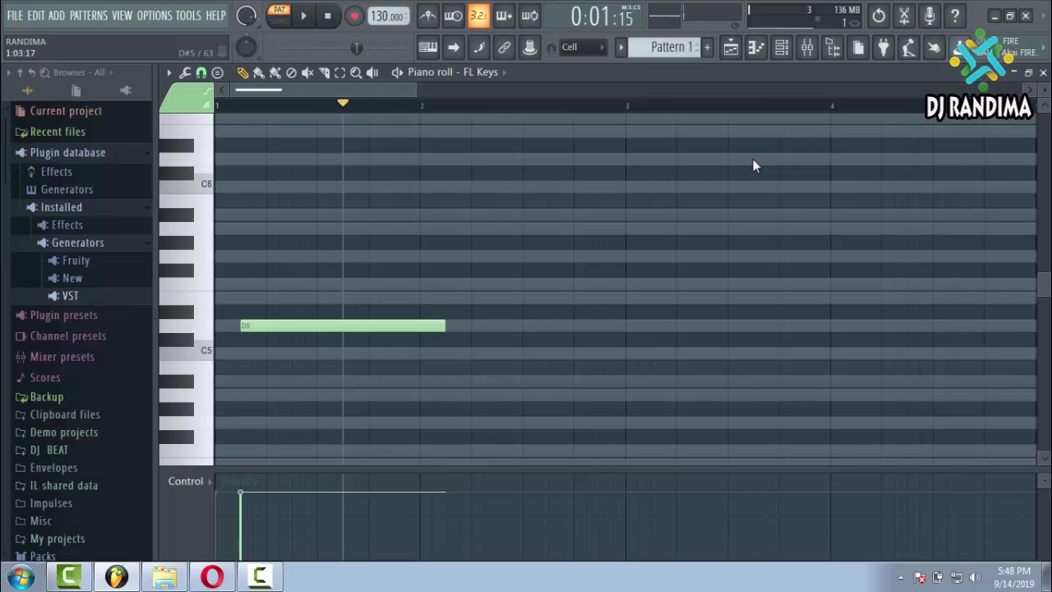
{"action": "right_click", "coordinate": [251, 325]}
{"action": "left_click", "coordinate": [276, 298]}
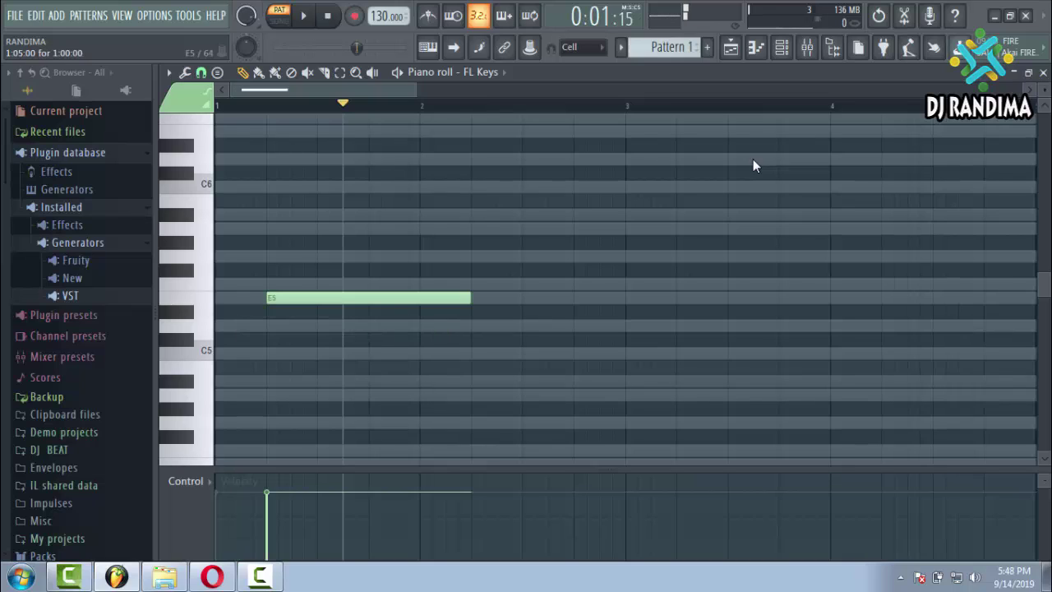
{"action": "right_click", "coordinate": [279, 297]}
{"action": "left_click", "coordinate": [270, 283]}
{"action": "right_click", "coordinate": [270, 283]}
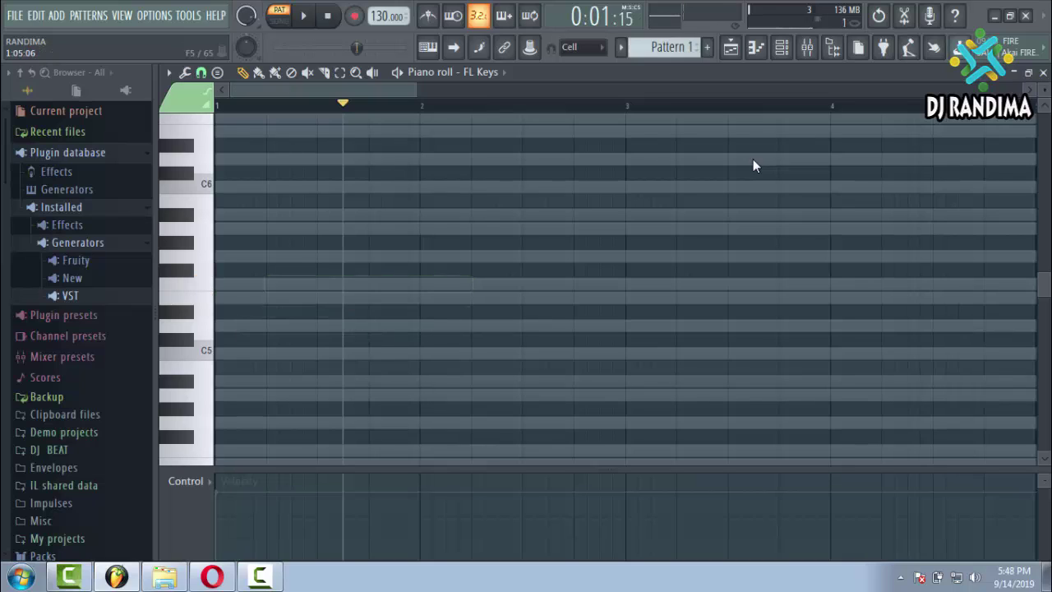
{"action": "left_click", "coordinate": [273, 256]}
{"action": "right_click", "coordinate": [272, 257]}
{"action": "left_click", "coordinate": [273, 227]}
{"action": "right_click", "coordinate": [273, 227]}
{"action": "left_click", "coordinate": [273, 215]}
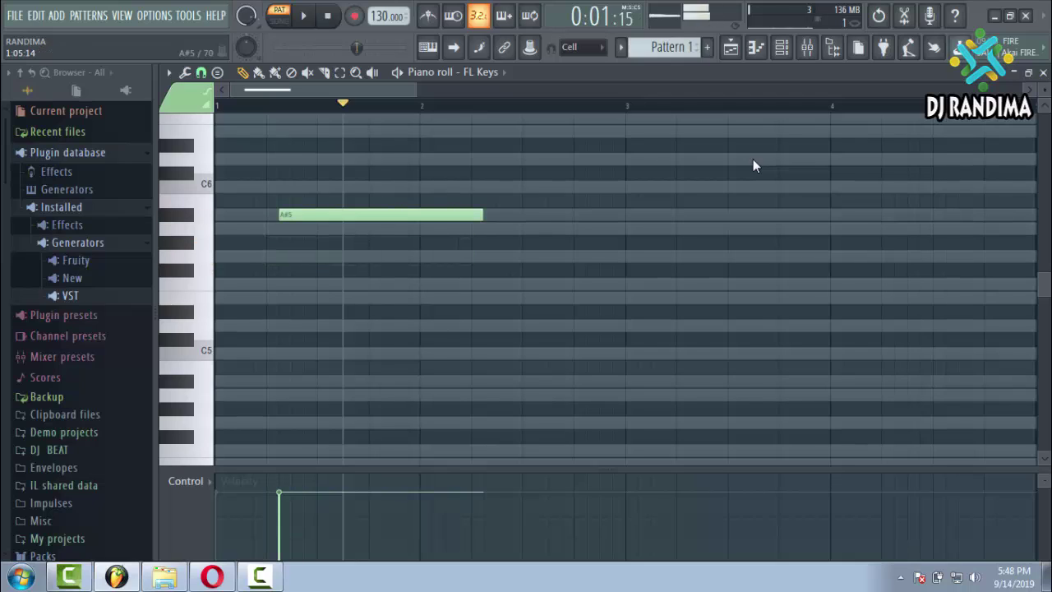
{"action": "right_click", "coordinate": [272, 214]}
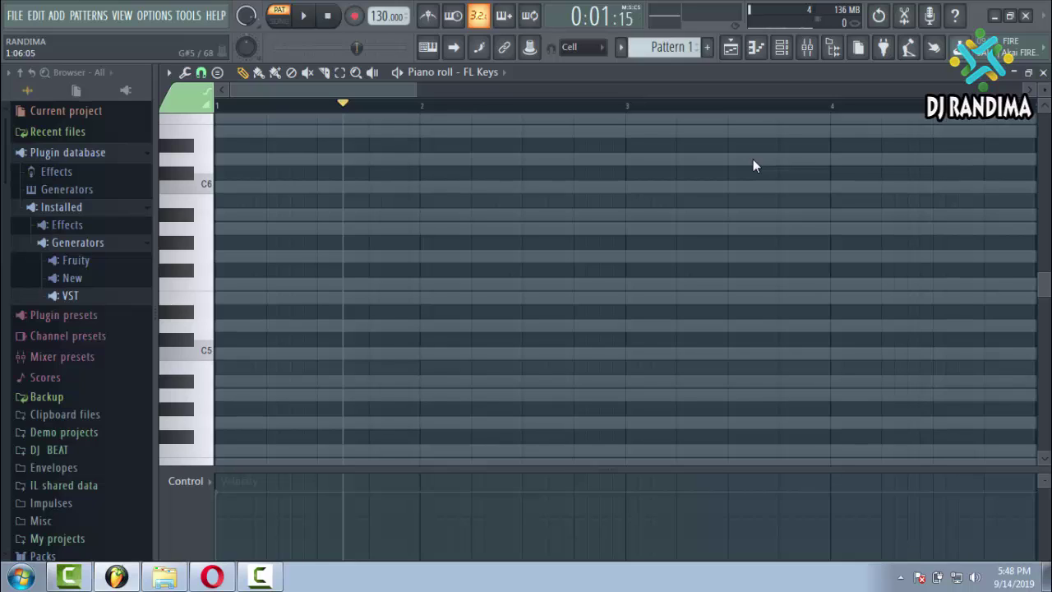
{"action": "scroll", "coordinate": [754, 166], "scroll_direction": "down", "scroll_amount": 2}
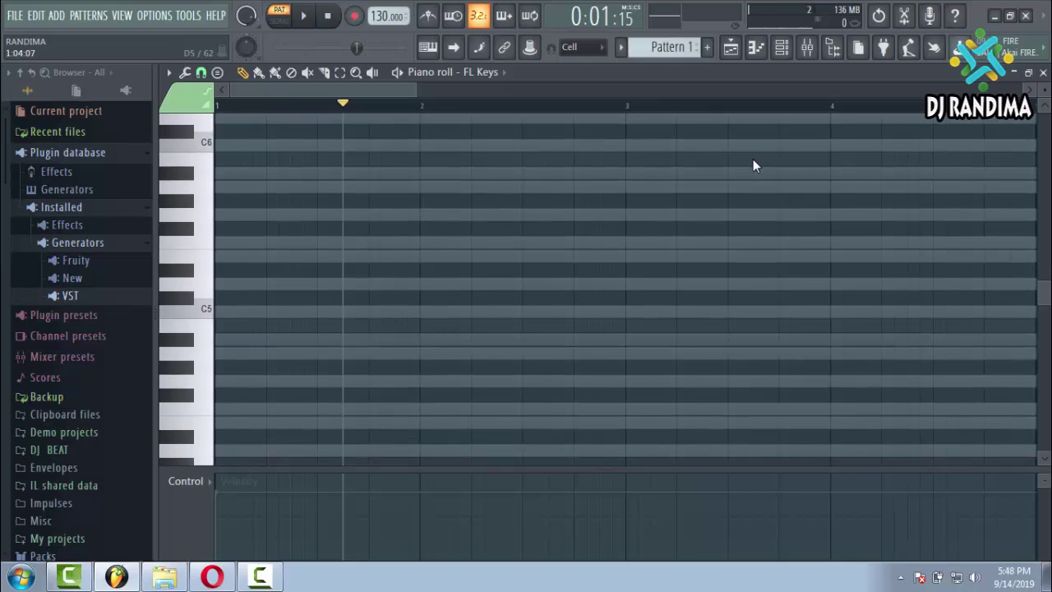
{"action": "scroll", "coordinate": [754, 166], "scroll_direction": "down", "scroll_amount": 1}
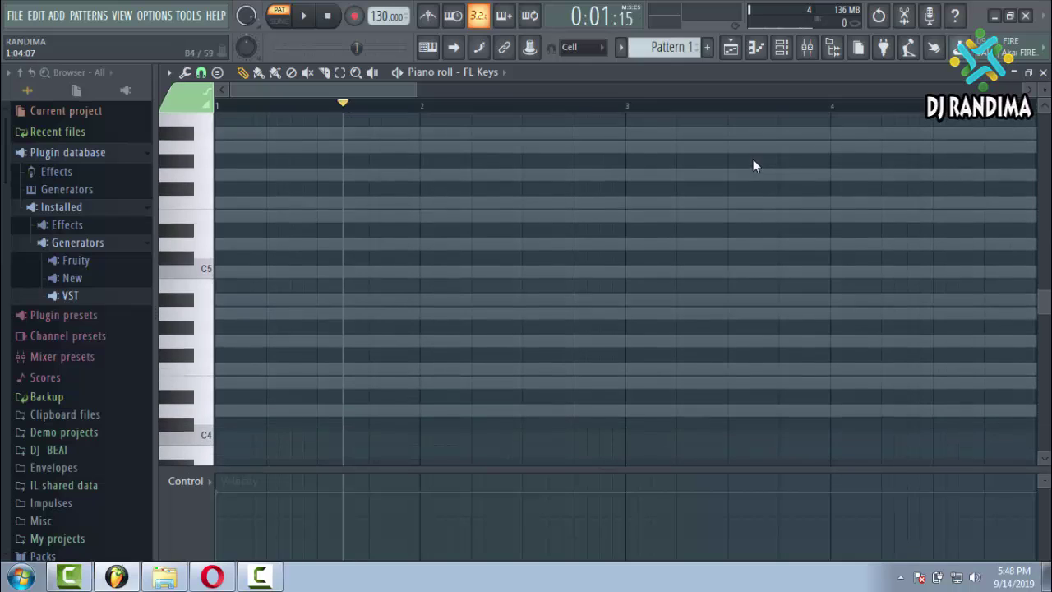
{"action": "scroll", "coordinate": [754, 166], "scroll_direction": "up", "scroll_amount": 1}
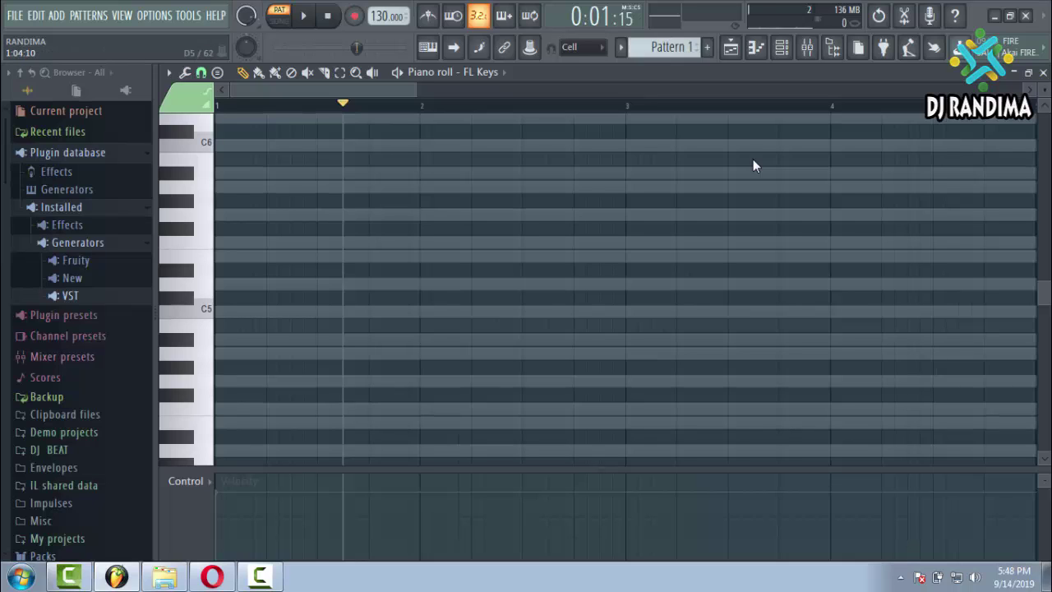
{"action": "scroll", "coordinate": [754, 166], "scroll_direction": "up", "scroll_amount": 4}
{"action": "scroll", "coordinate": [754, 166], "scroll_direction": "up", "scroll_amount": 4}
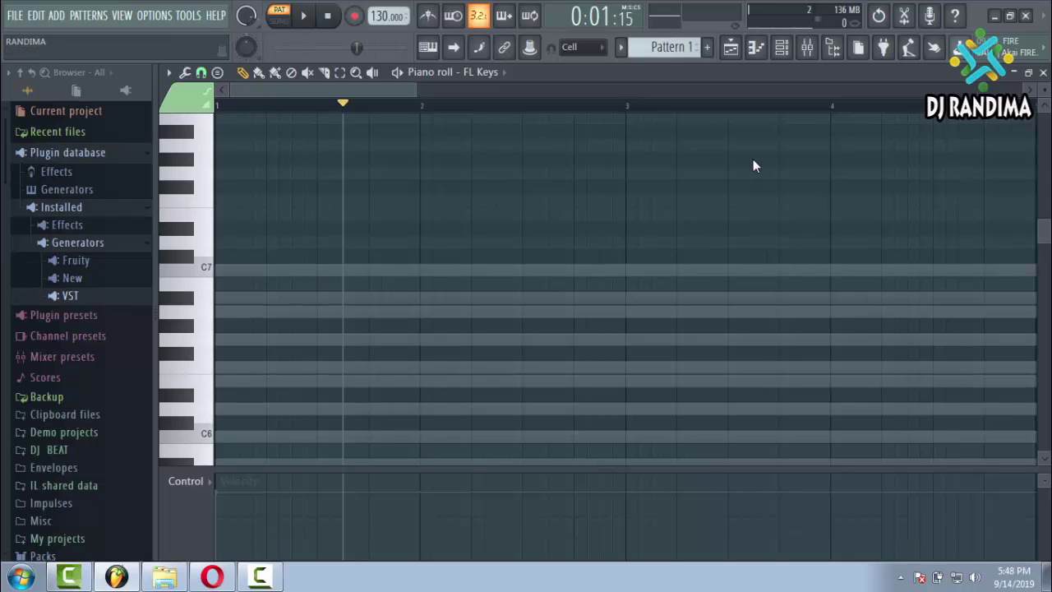
Close the FL Keys piano roll and move the channel rack aside to uncover the FL Keys keyboard.
{"action": "left_click", "coordinate": [1043, 72]}
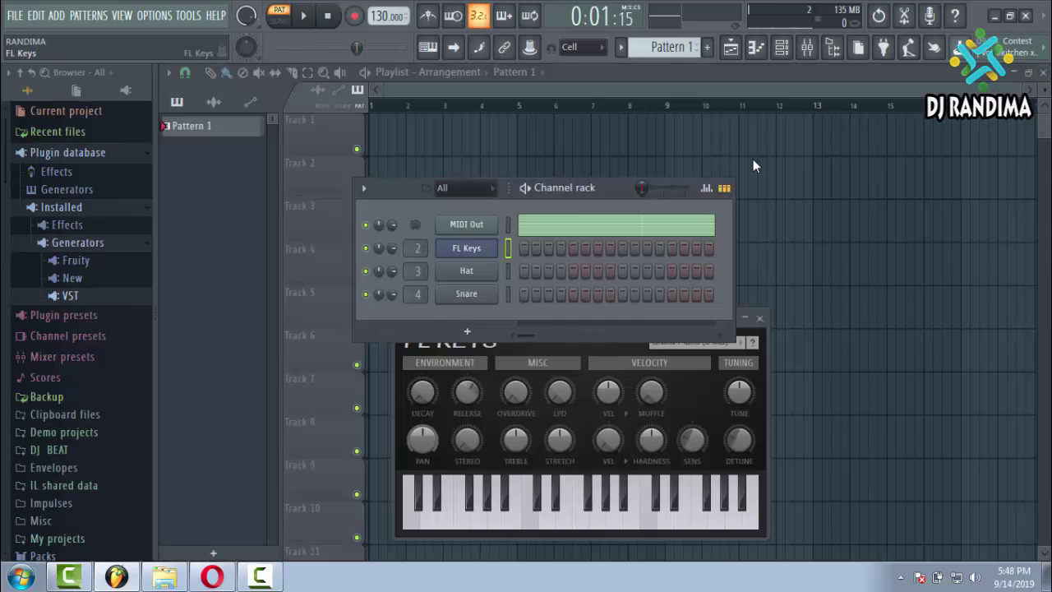
{"action": "mouse_move", "coordinate": [567, 188]}
{"action": "left_mouse_down"}
{"action": "mouse_move", "coordinate": [700, 259]}
{"action": "mouse_move", "coordinate": [765, 261]}
{"action": "left_mouse_up"}
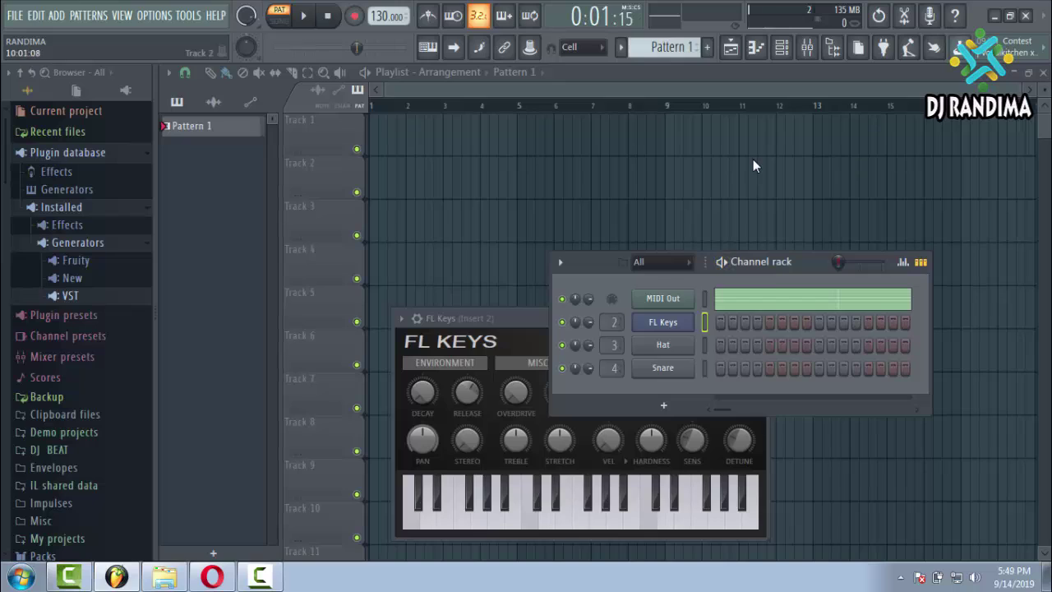
Switch to another open window.
{"action": "key", "text": "alt+Tab"}
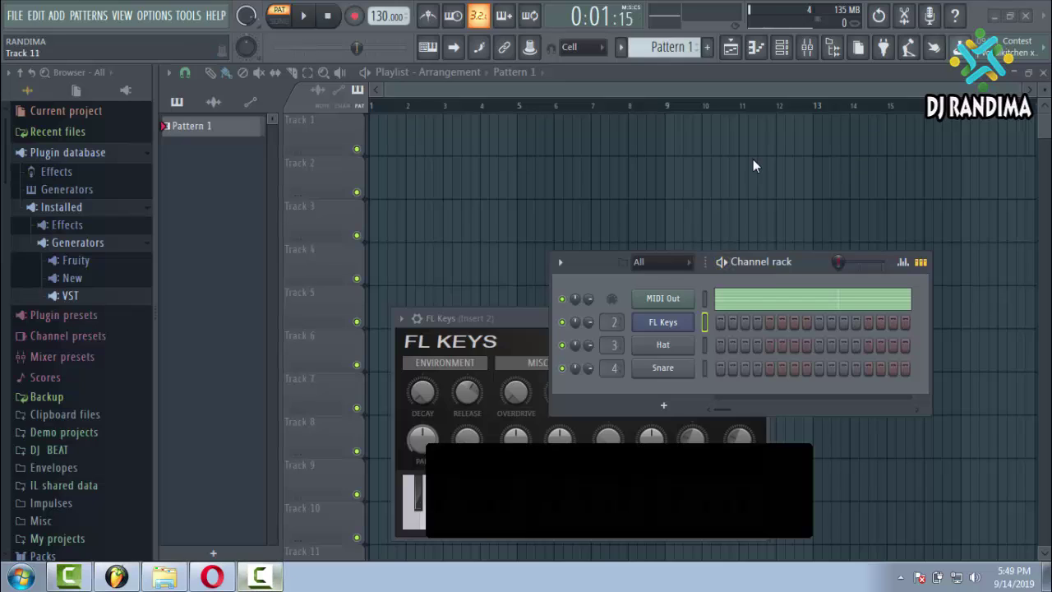